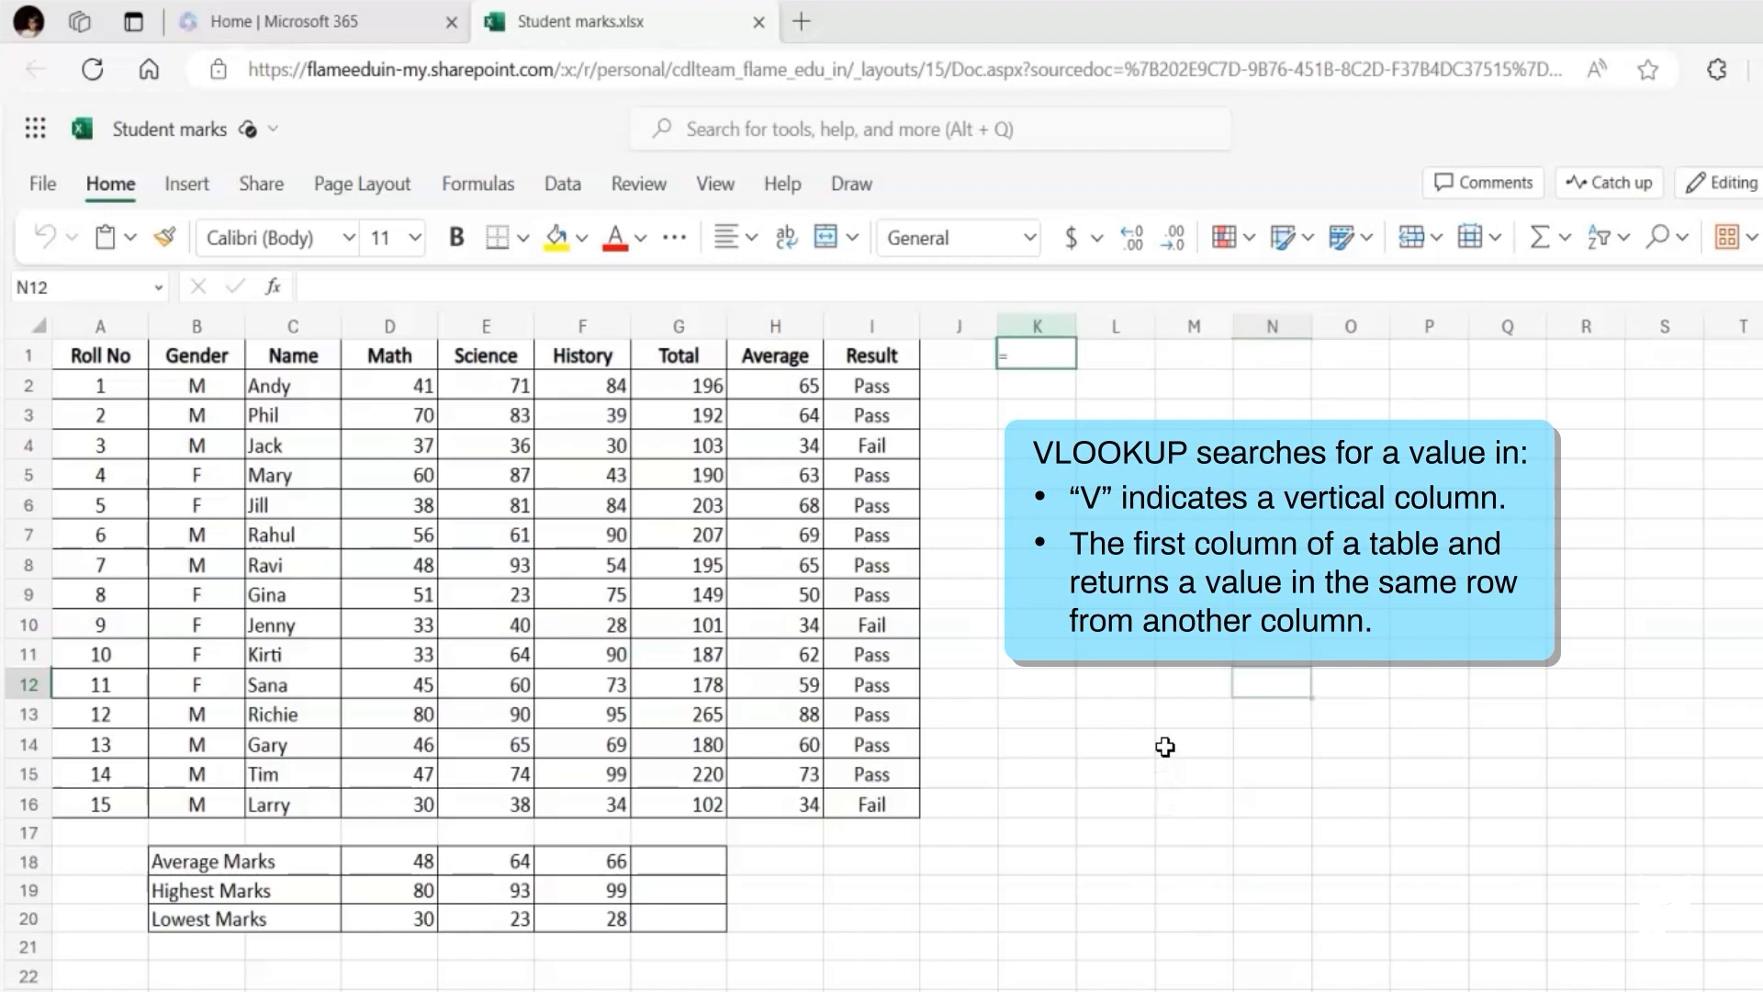
- Start a VLOOKUP formula in cell K1
{"action": "type", "text": "=vlookup("}
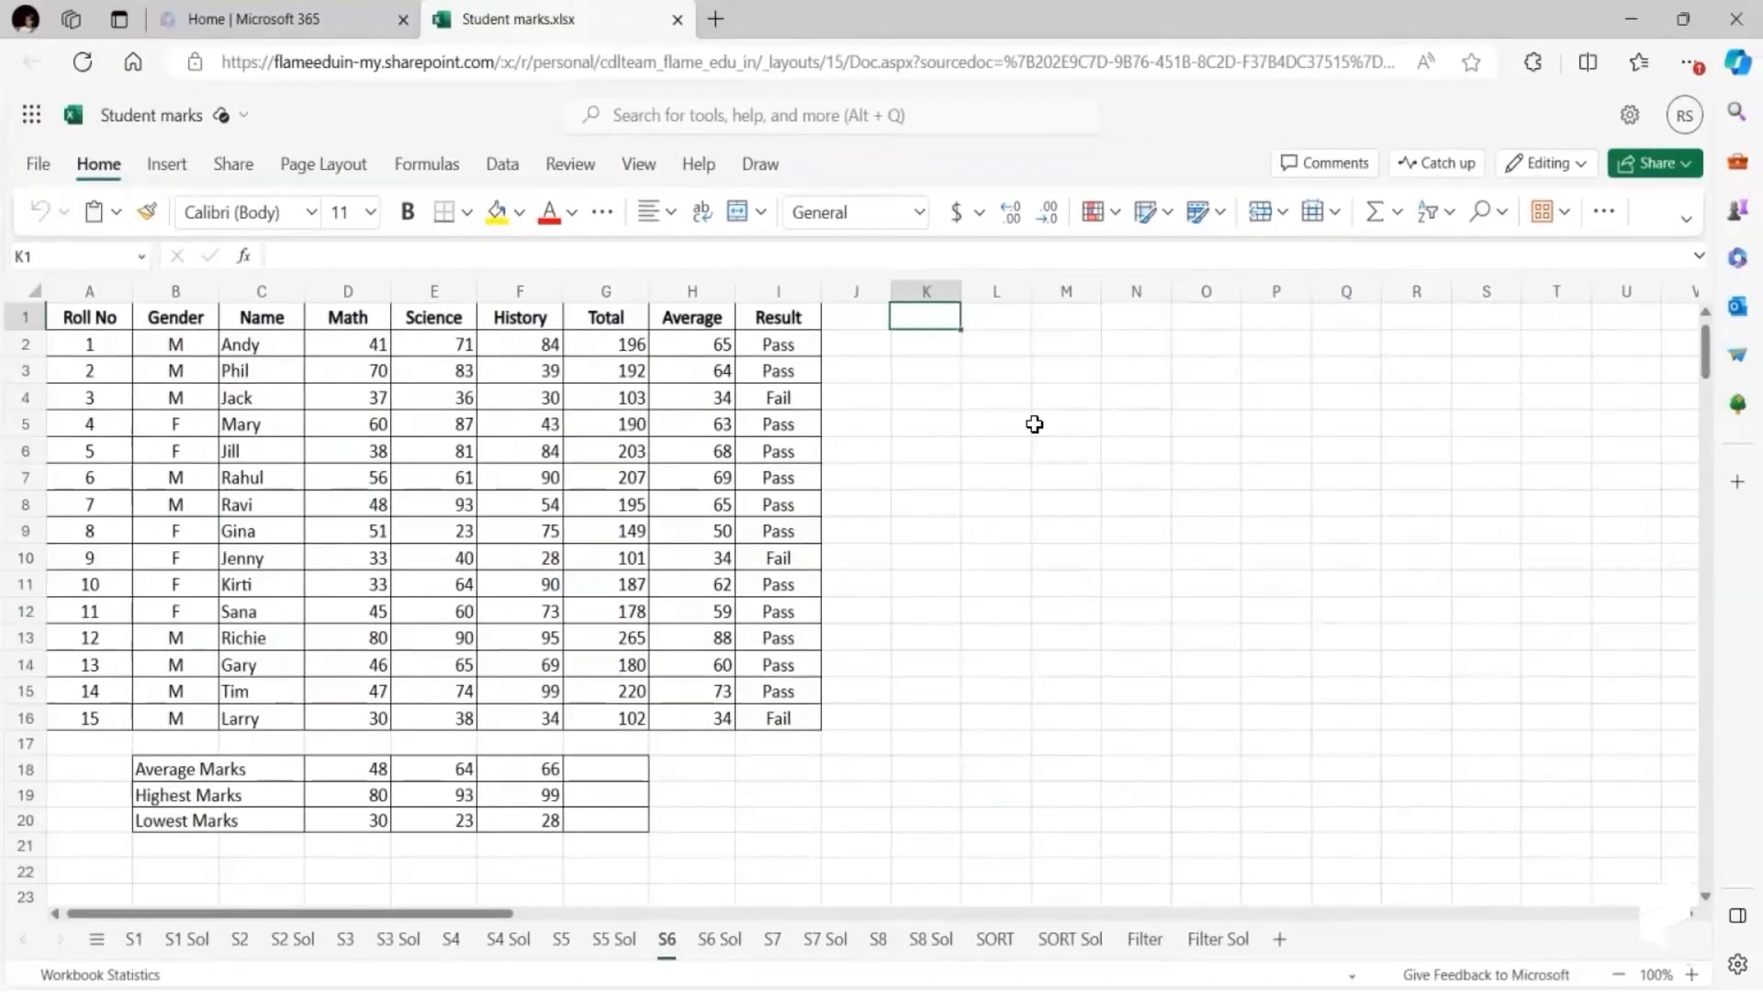
- Enter the headings "Roll No" in cell K1 and "Name" in cell L1
{"action": "type", "text": "l No"}
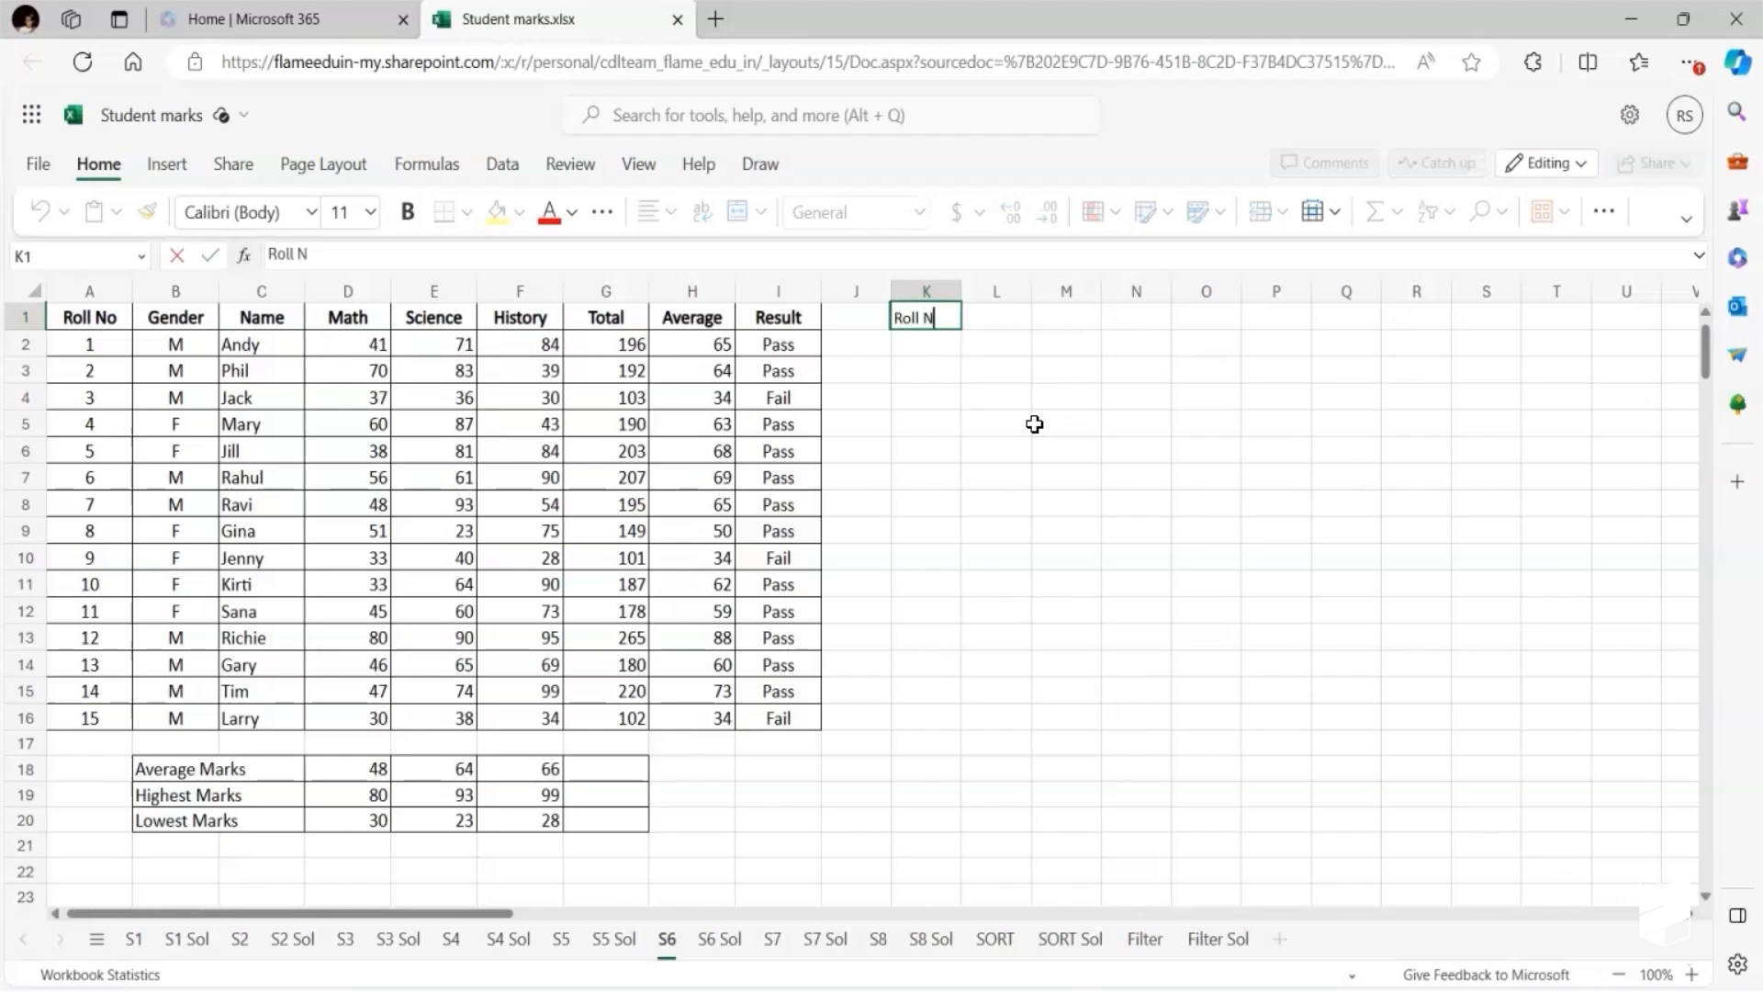
{"action": "left_click", "coordinate": [1012, 322]}
{"action": "type", "text": "Name"}
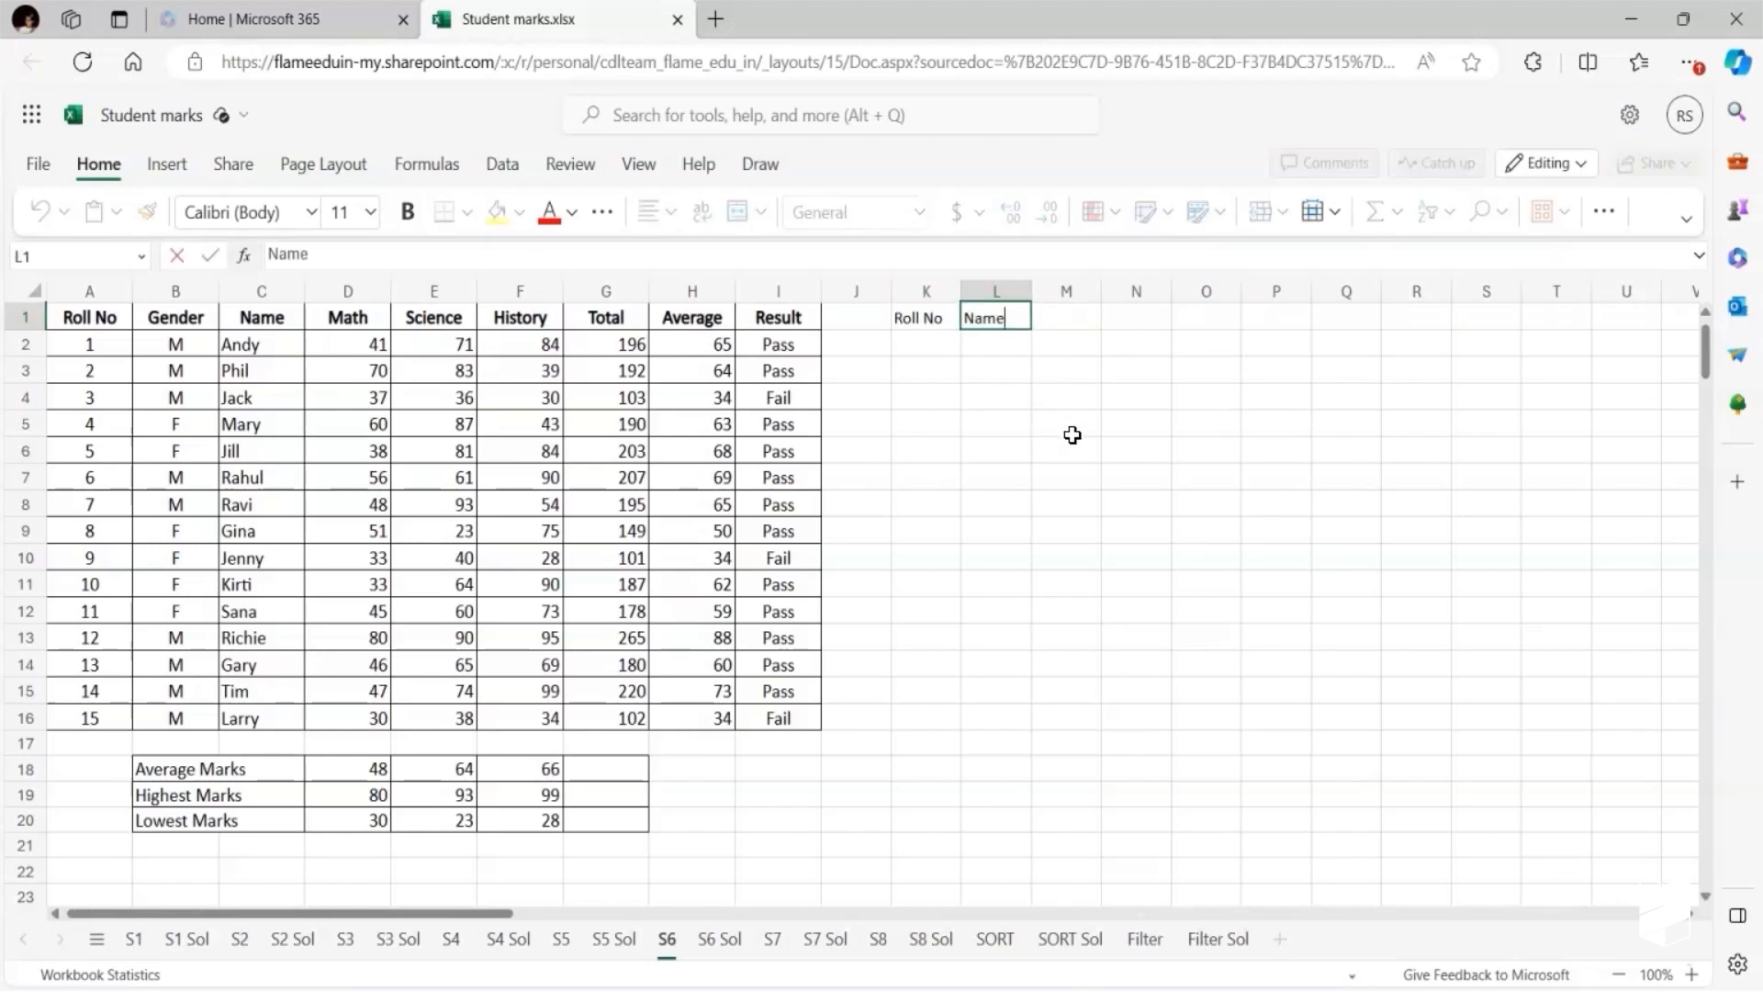
{"action": "key", "text": "Return"}
- Enter 7 as the roll number to look up in cell K2
{"action": "left_click", "coordinate": [924, 346]}
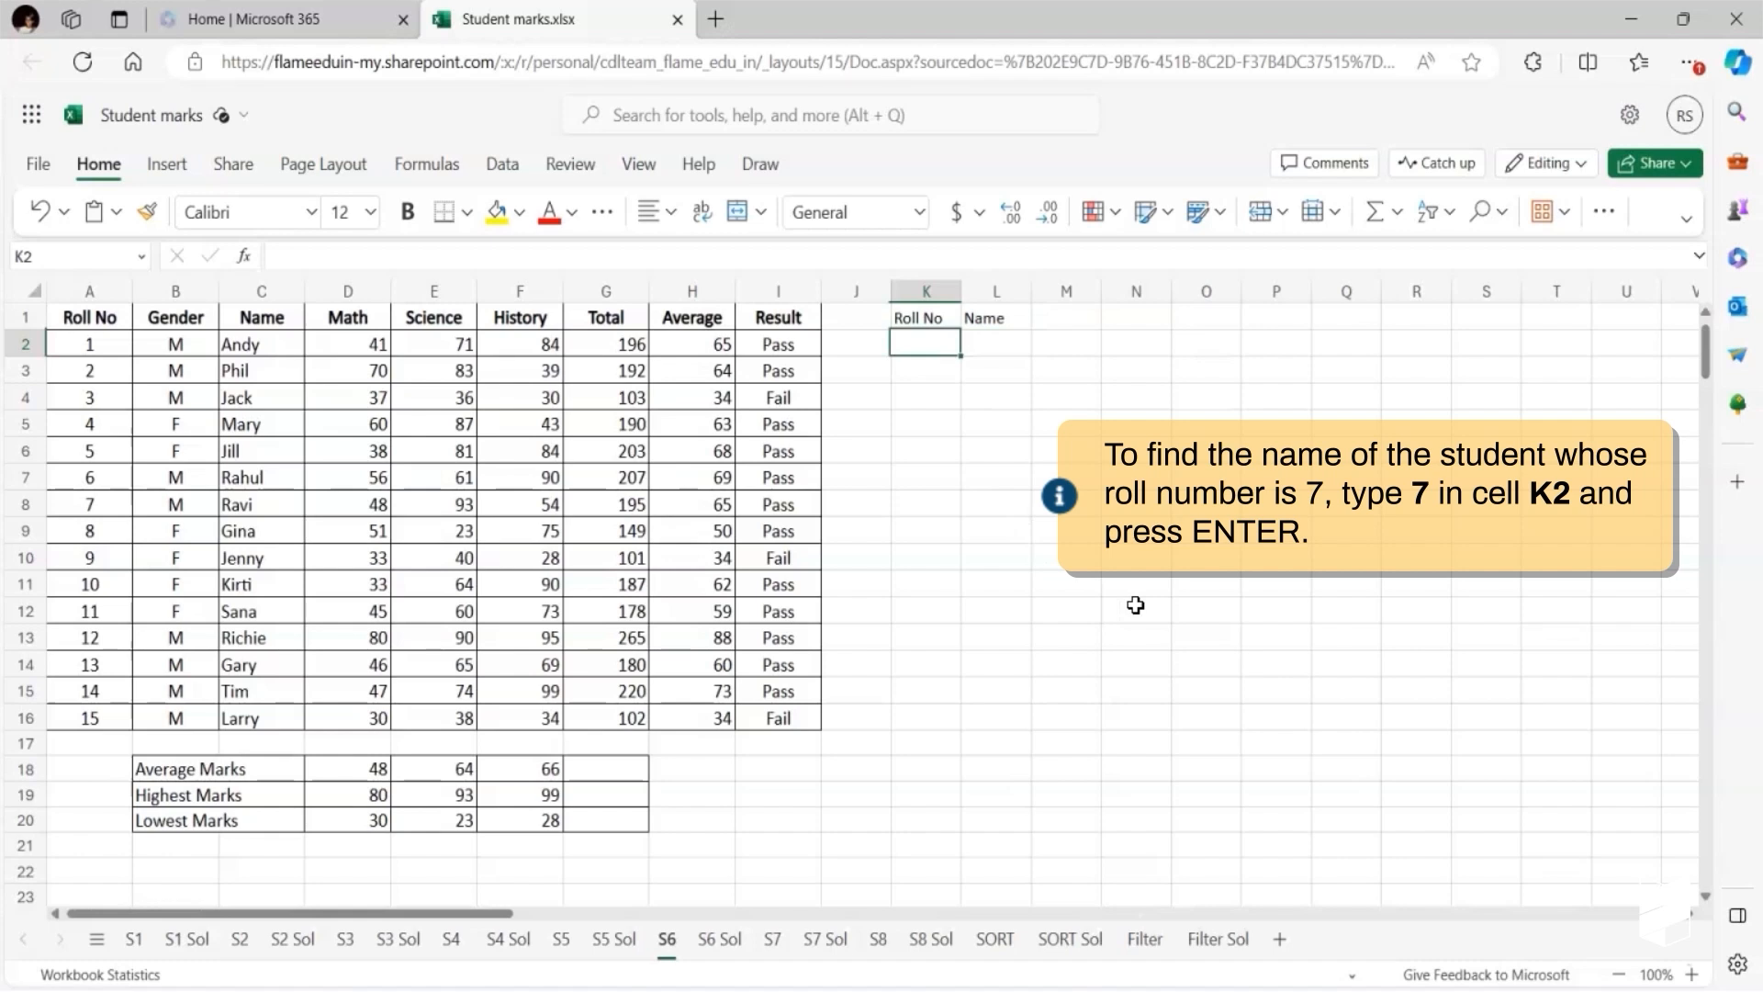
{"action": "type", "text": "7"}
{"action": "key", "text": "Return"}
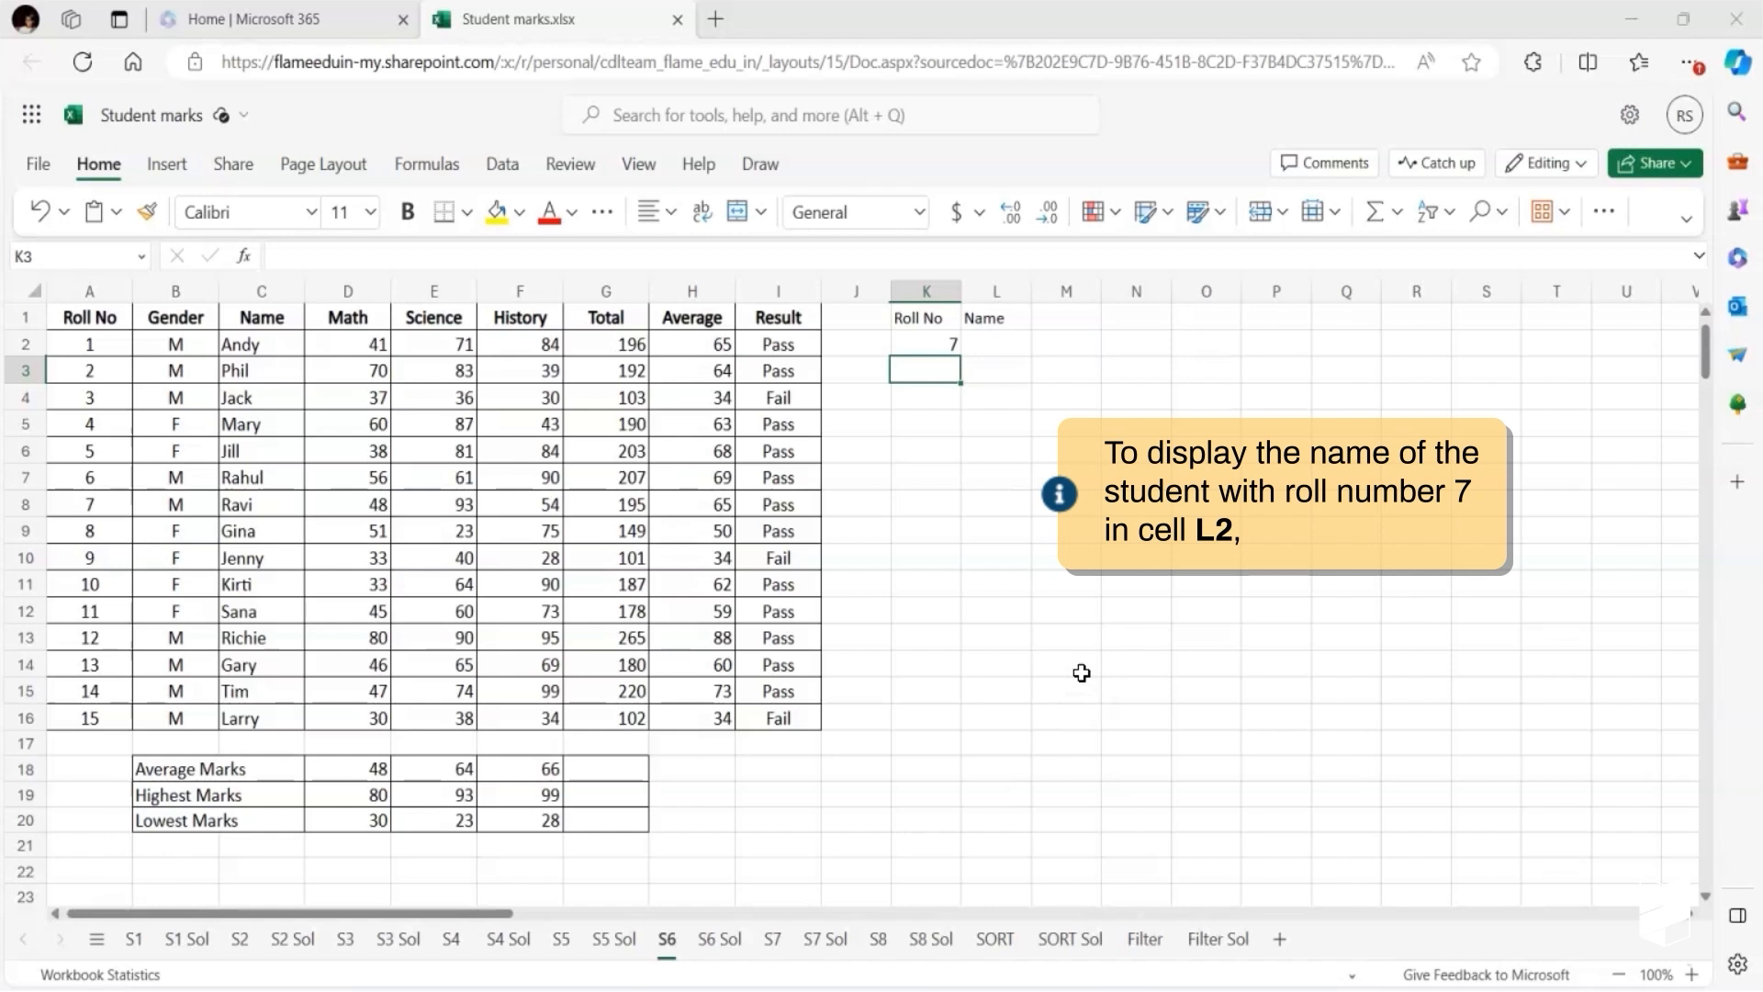
- Enter the formula =VLOOKUP(K2,A2:I16,3,"FALSE") in cell L2 to return the student's name for the roll number in K2
{"action": "left_click", "coordinate": [998, 351]}
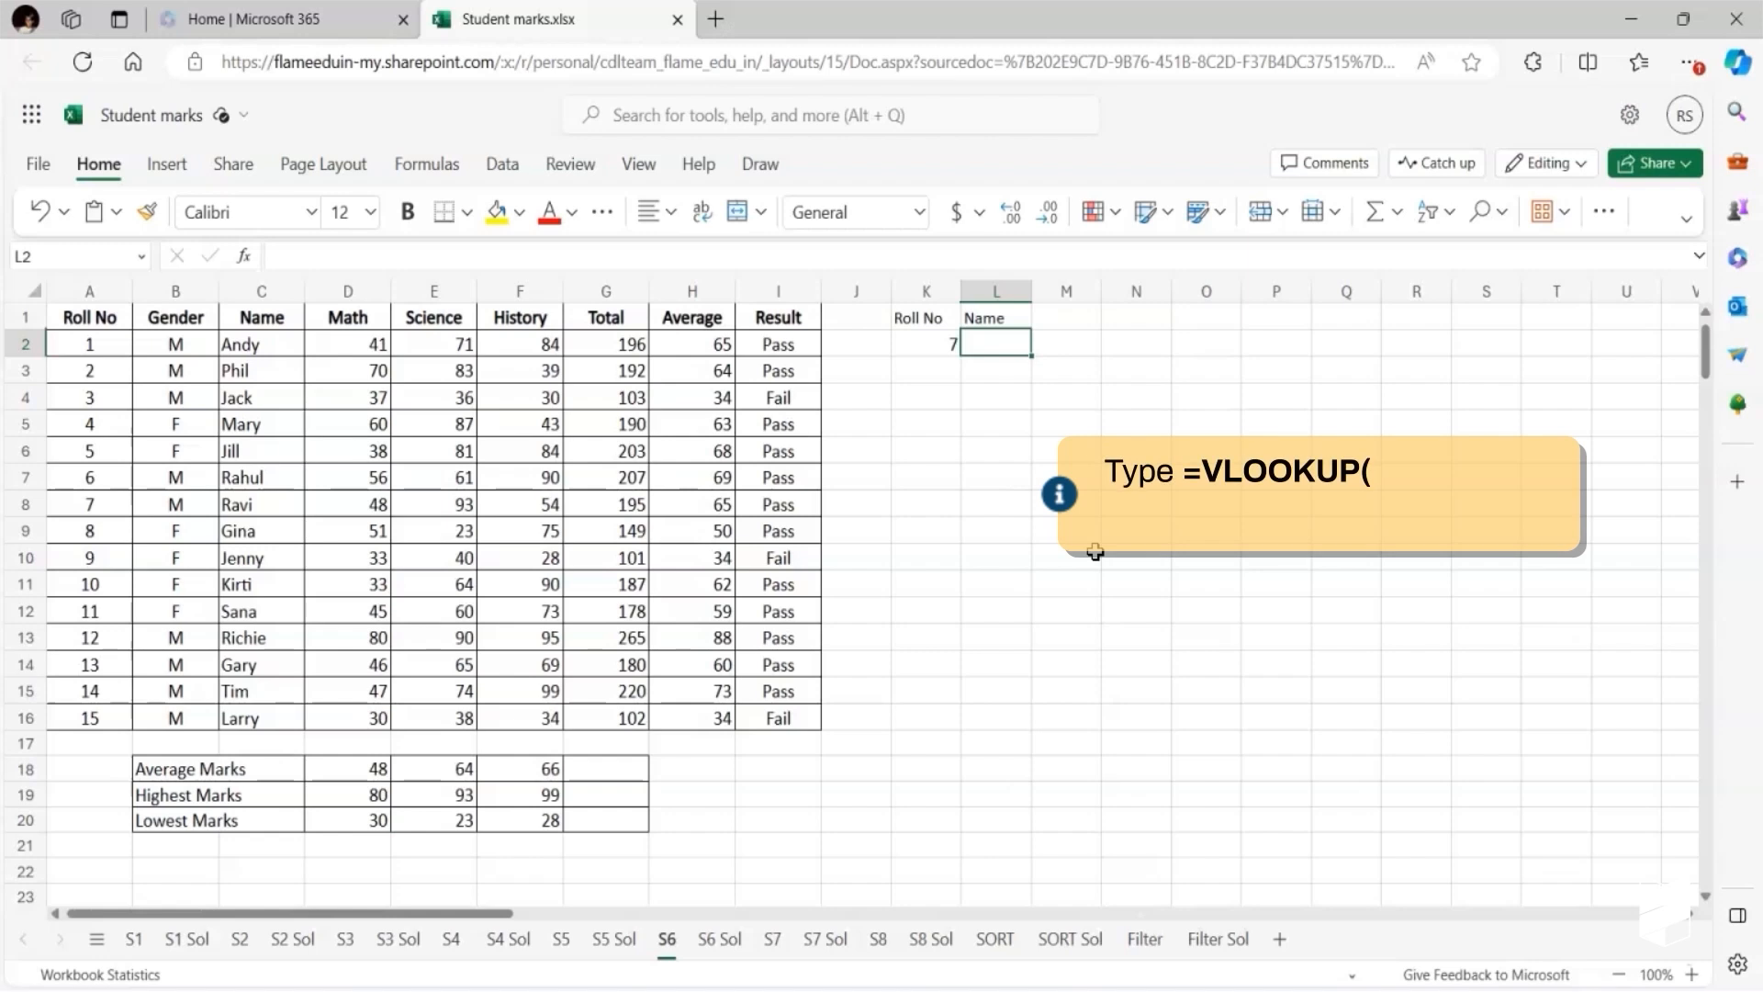
{"action": "type", "text": "="}
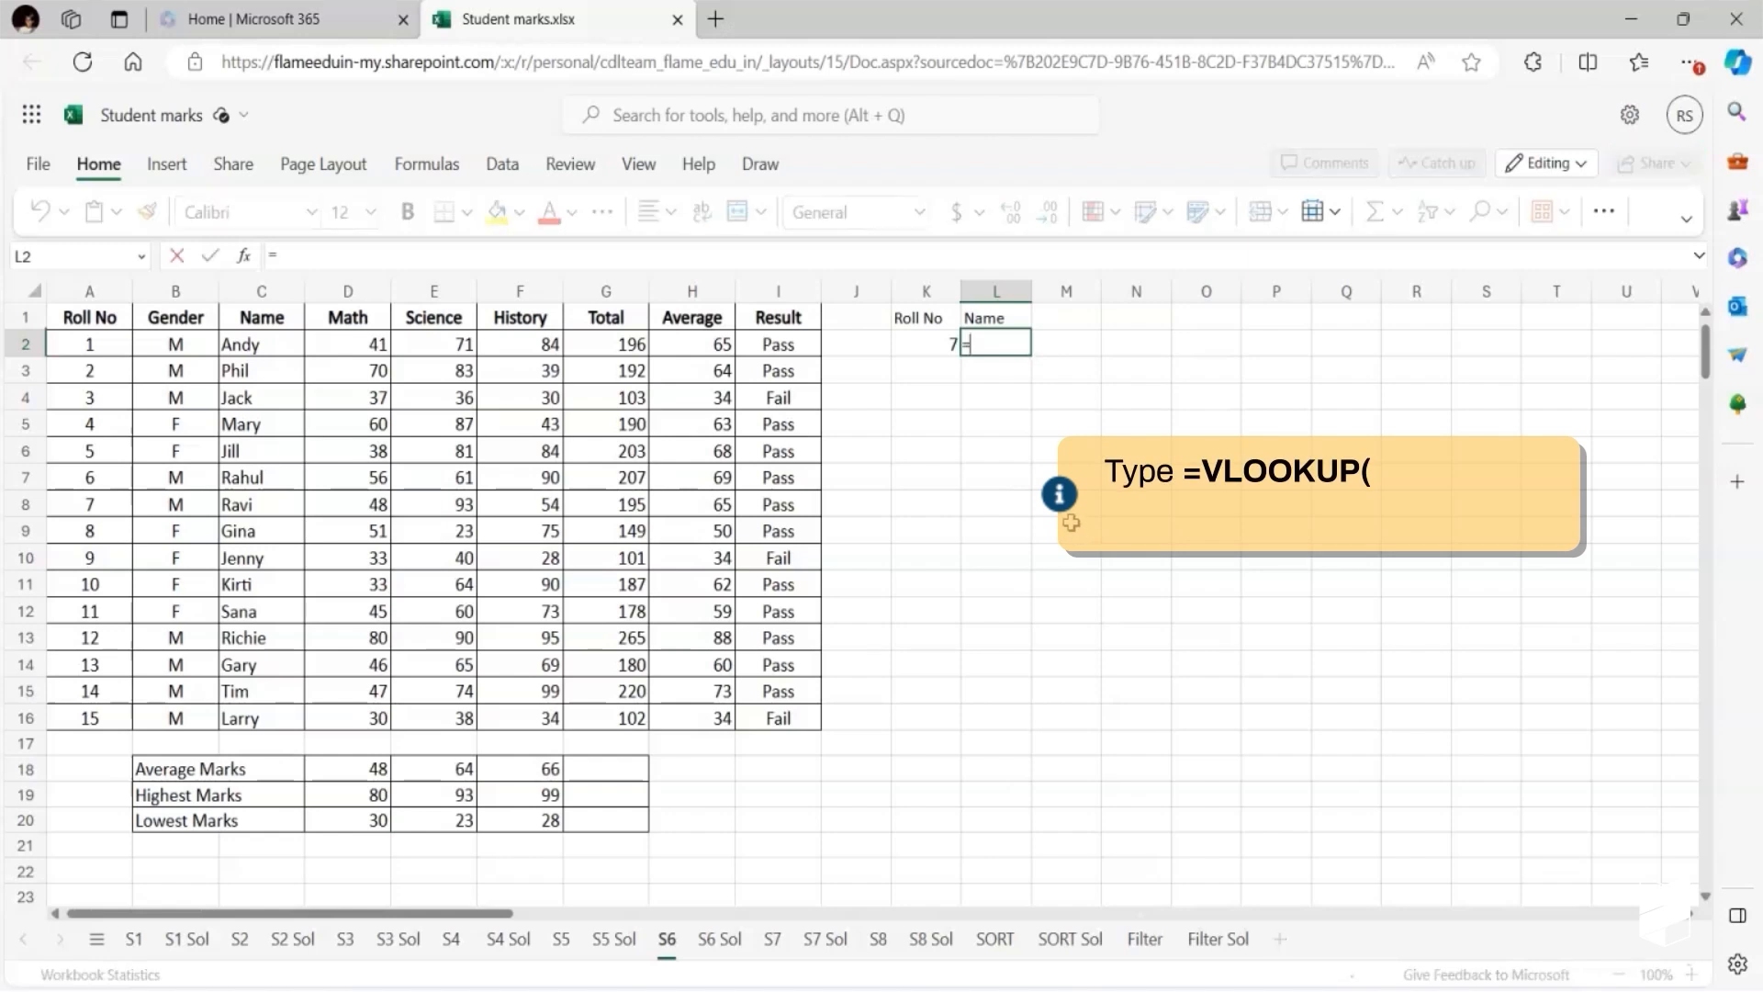
{"action": "type", "text": "VLOOKUP("}
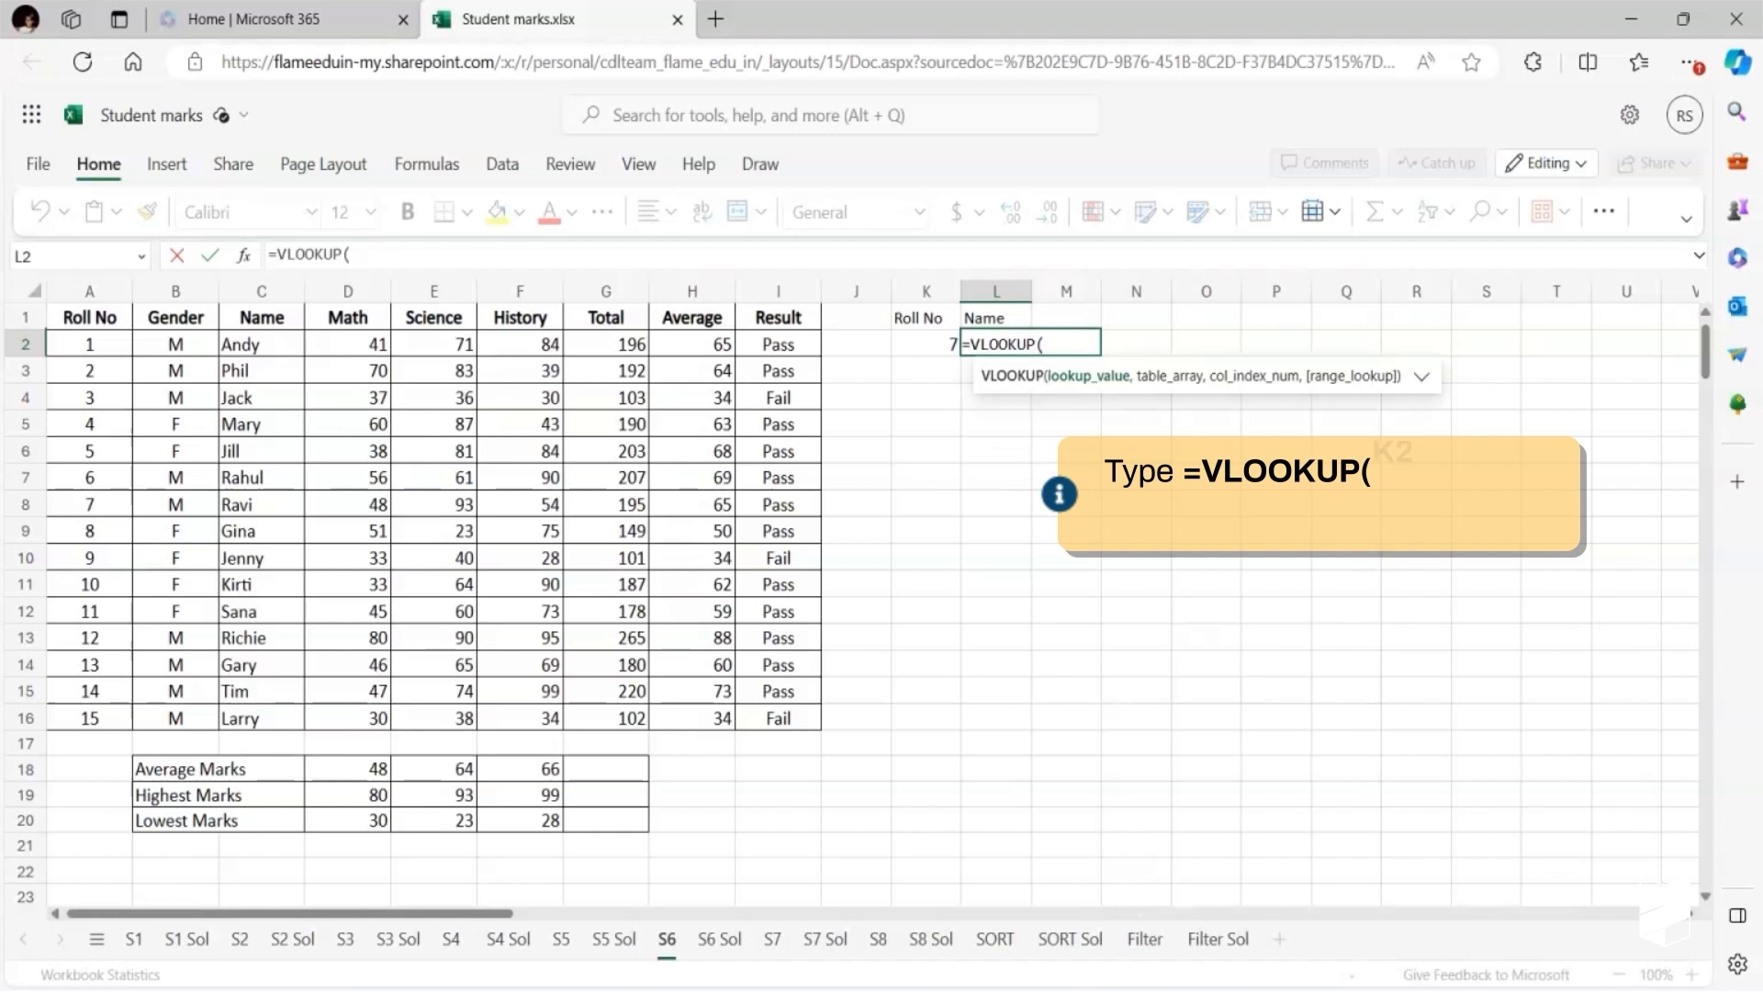
{"action": "left_click", "coordinate": [909, 346]}
{"action": "type", "text": ","}
{"action": "left_click_drag", "start_coordinate": [79, 347], "coordinate": [820, 732]}
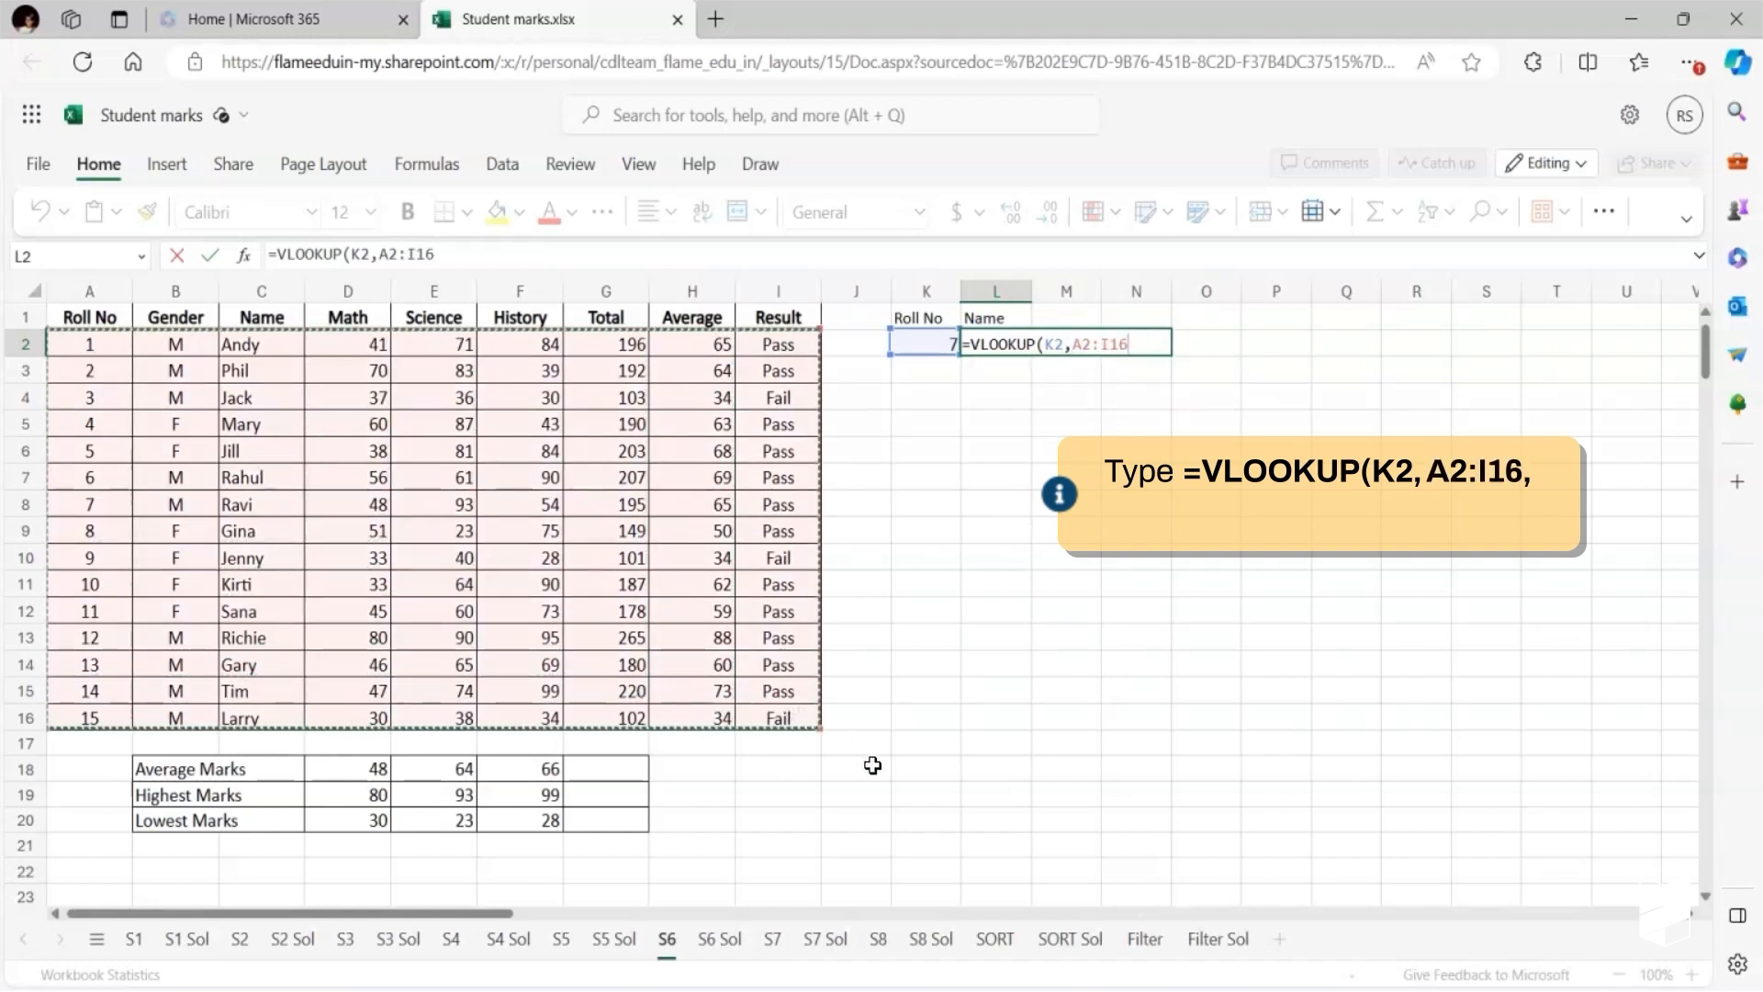
{"action": "type", "text": ","}
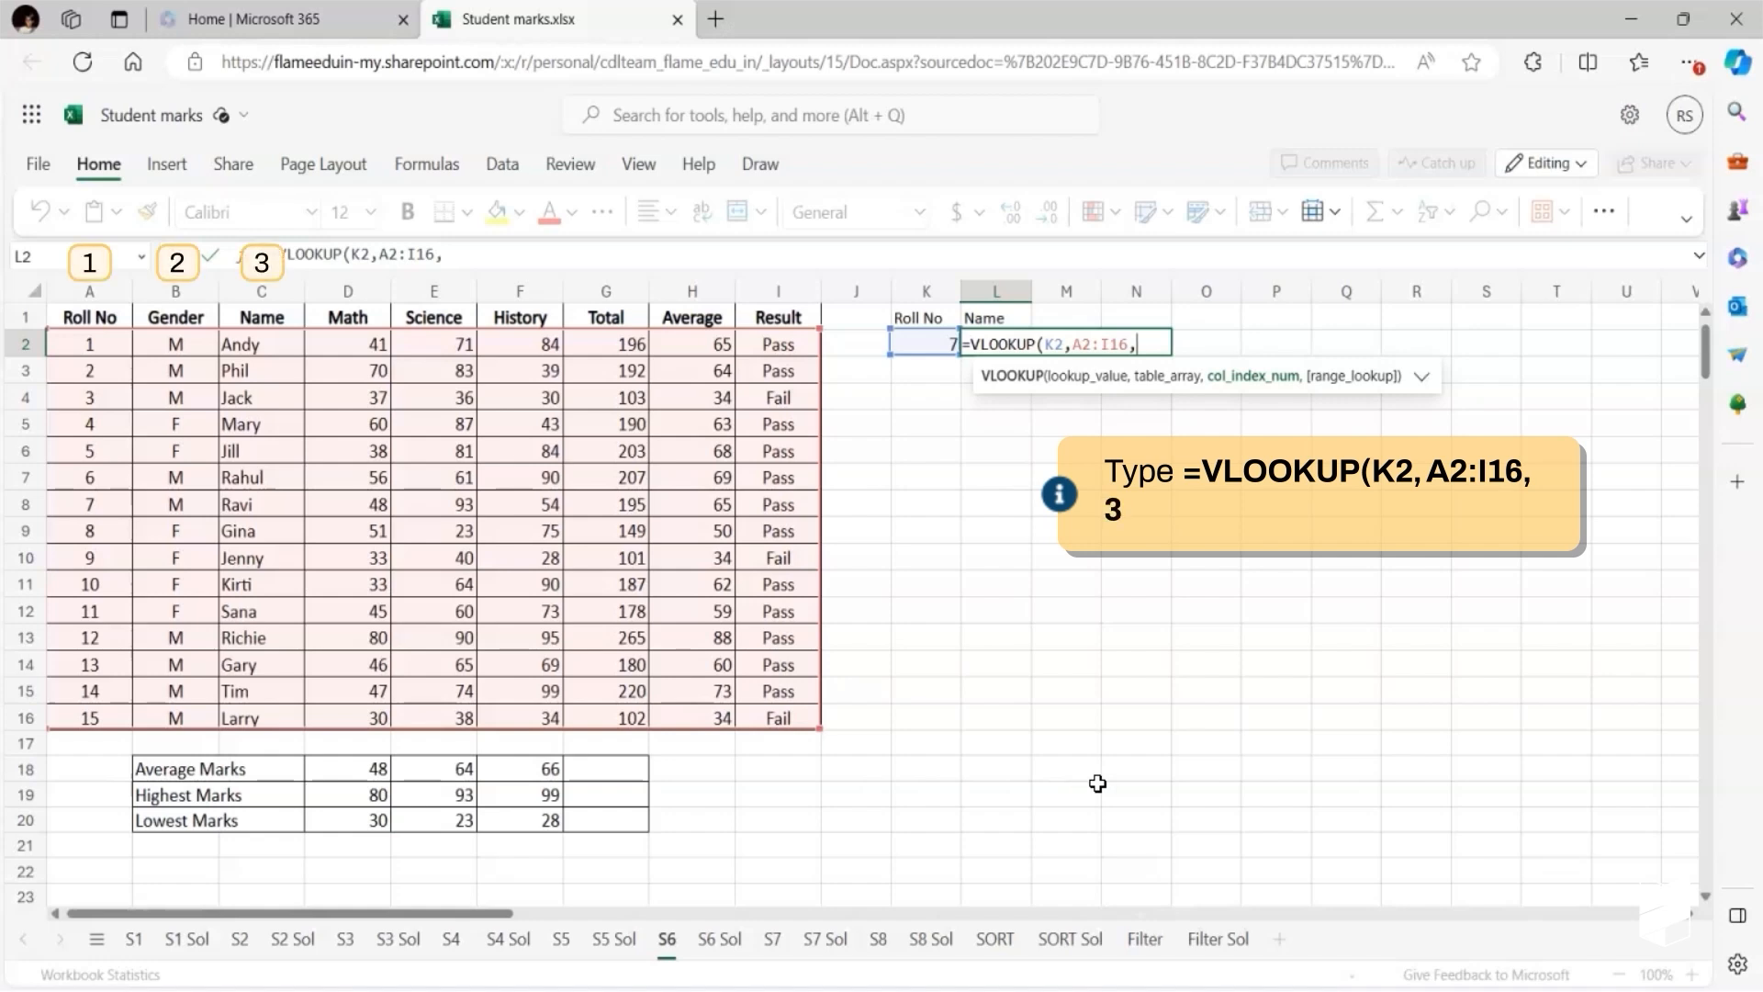
{"action": "type", "text": "3"}
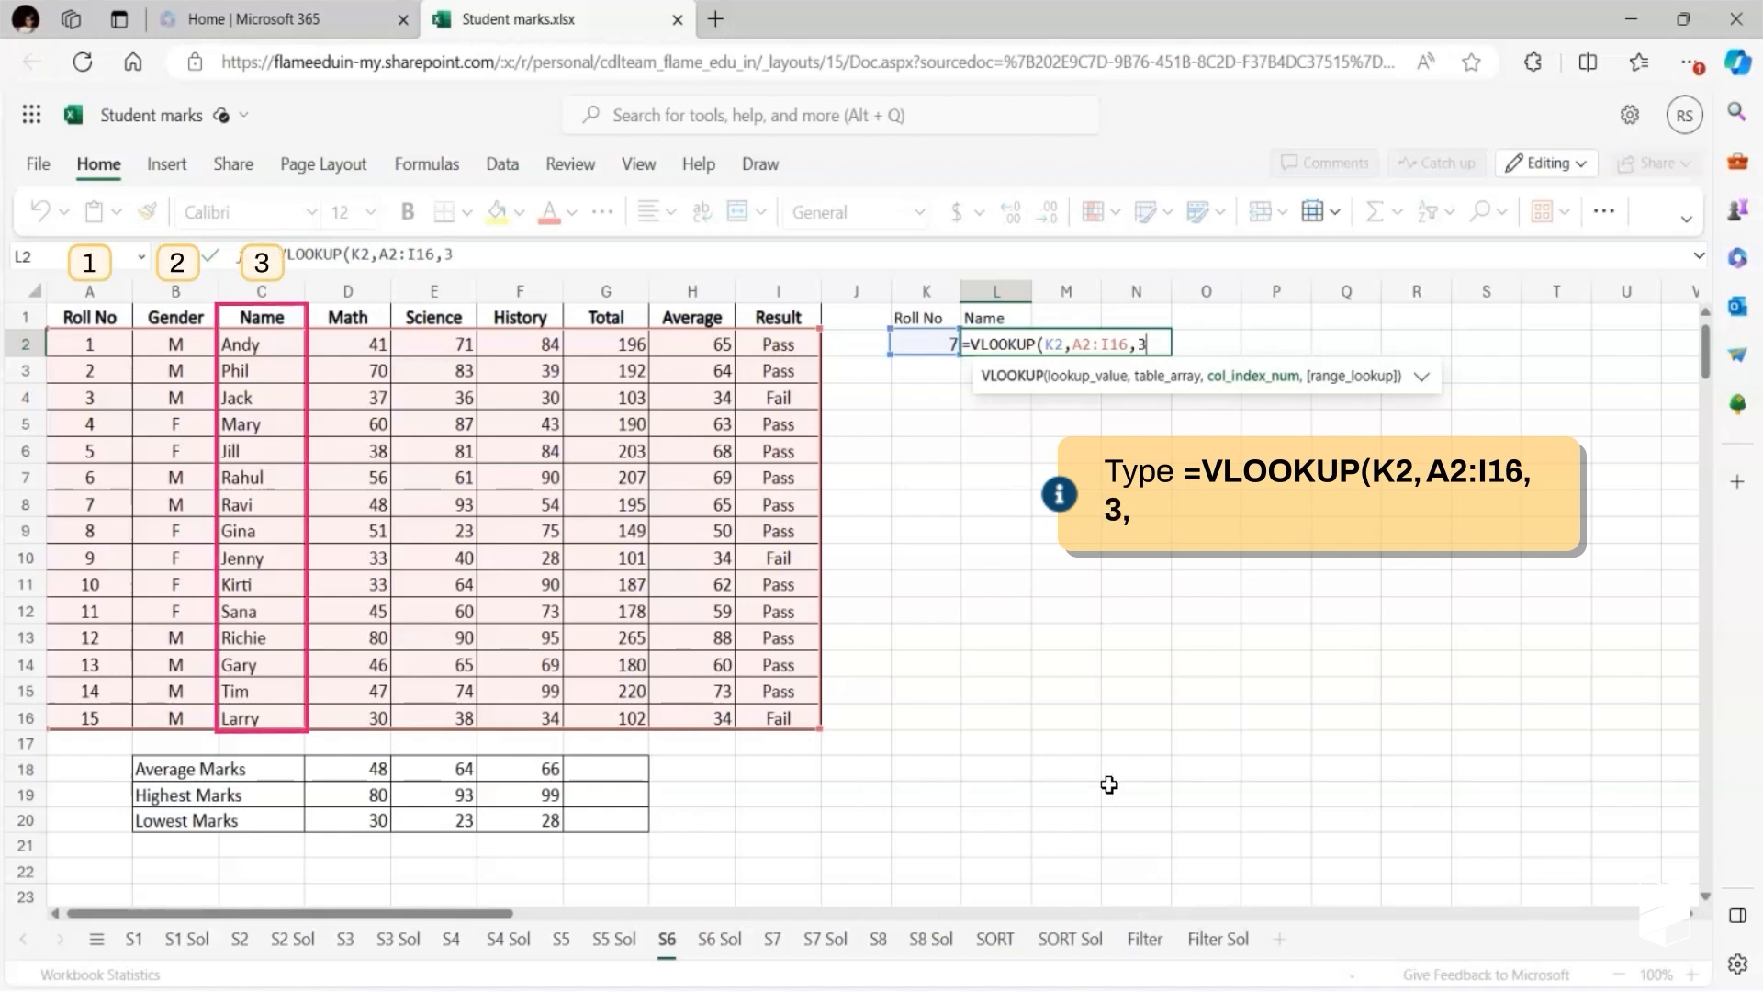
{"action": "type", "text": ",\"F"}
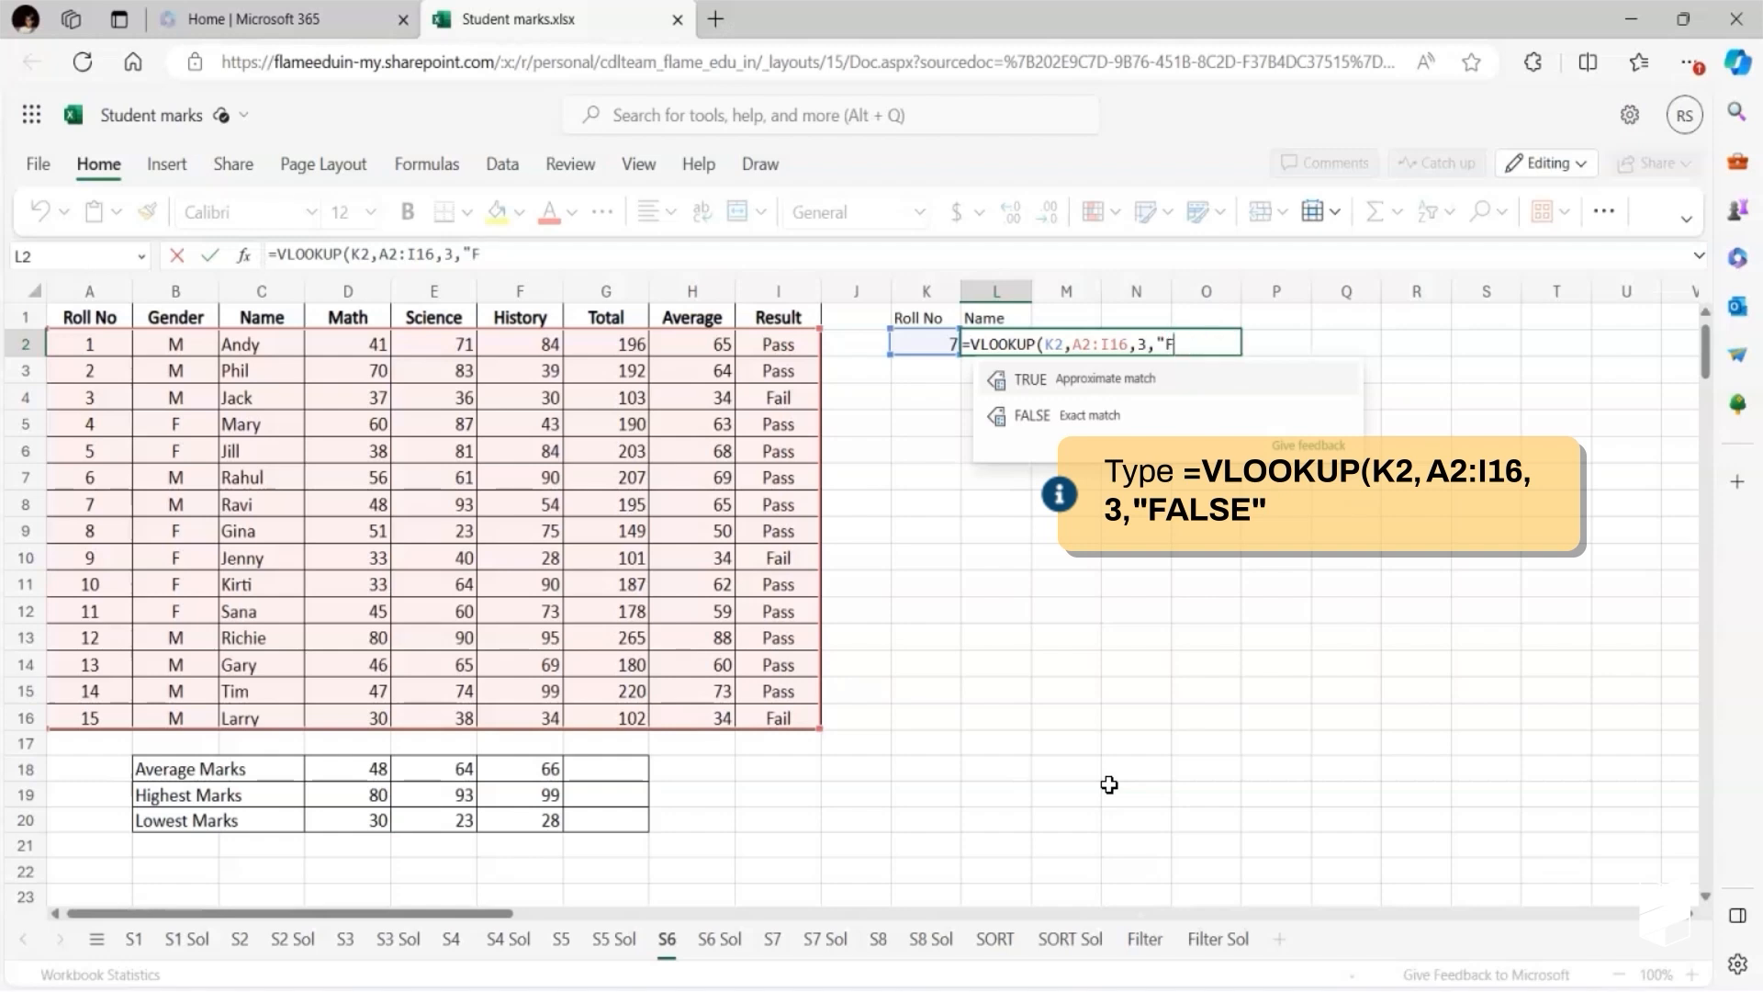
{"action": "type", "text": "ALSE"}
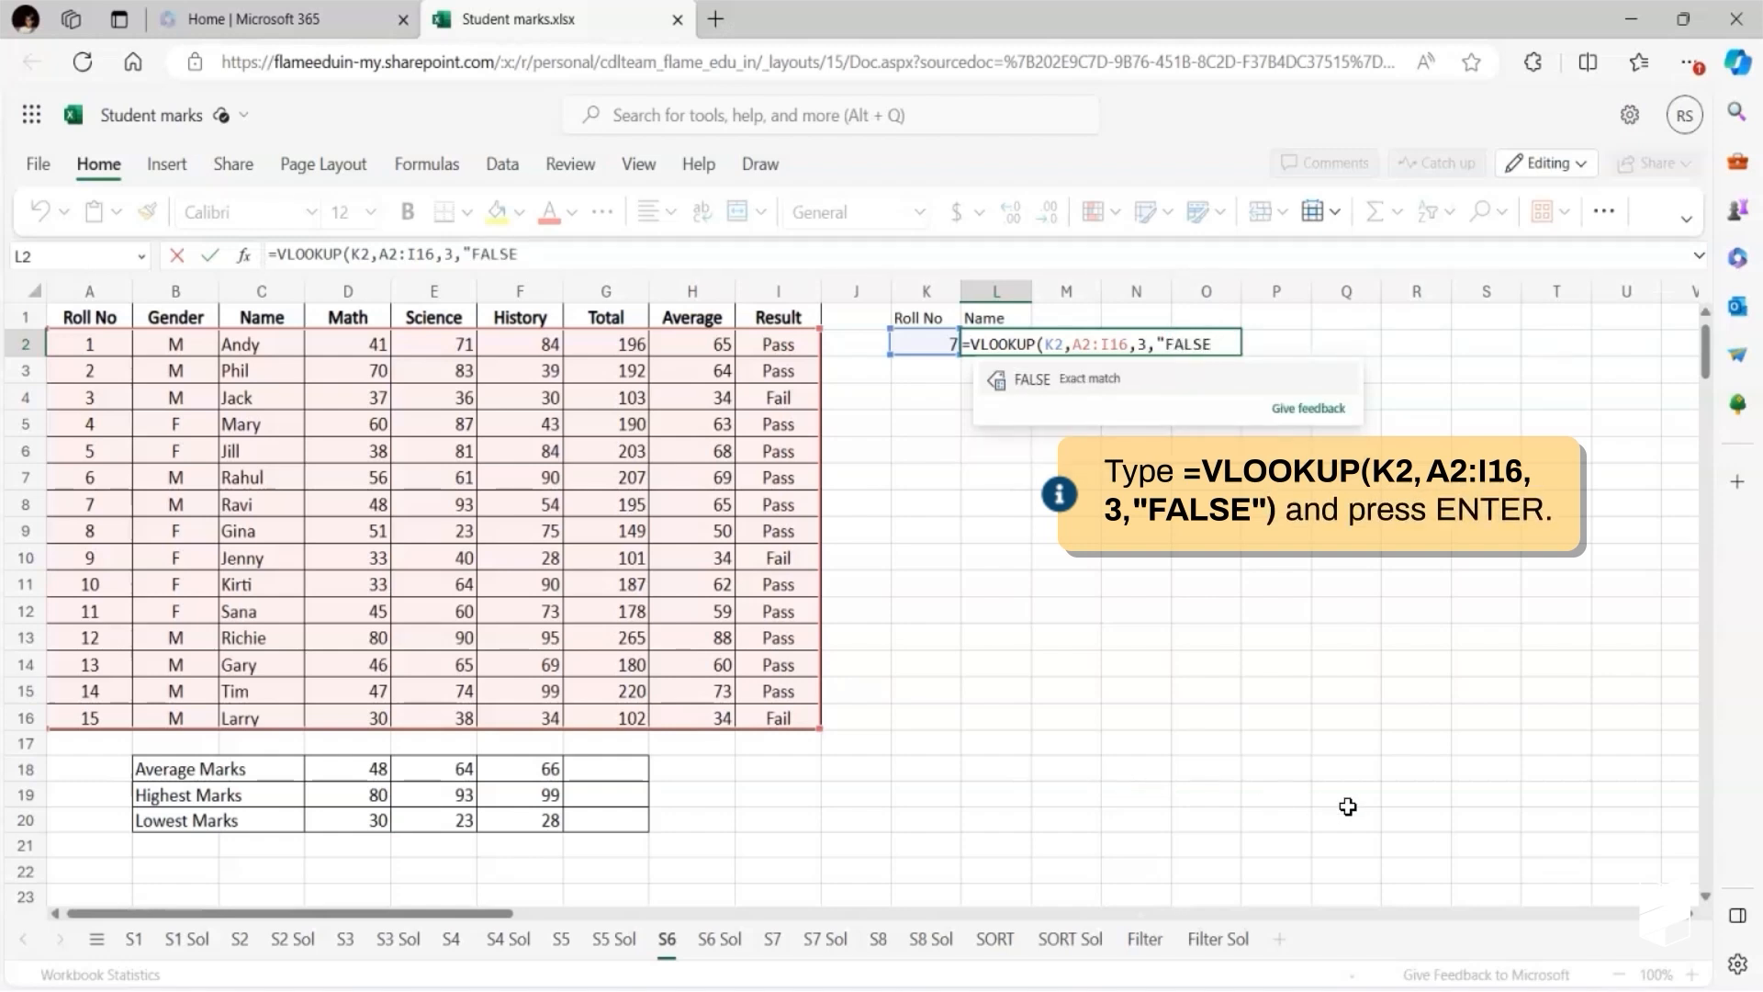
{"action": "type", "text": "\")"}
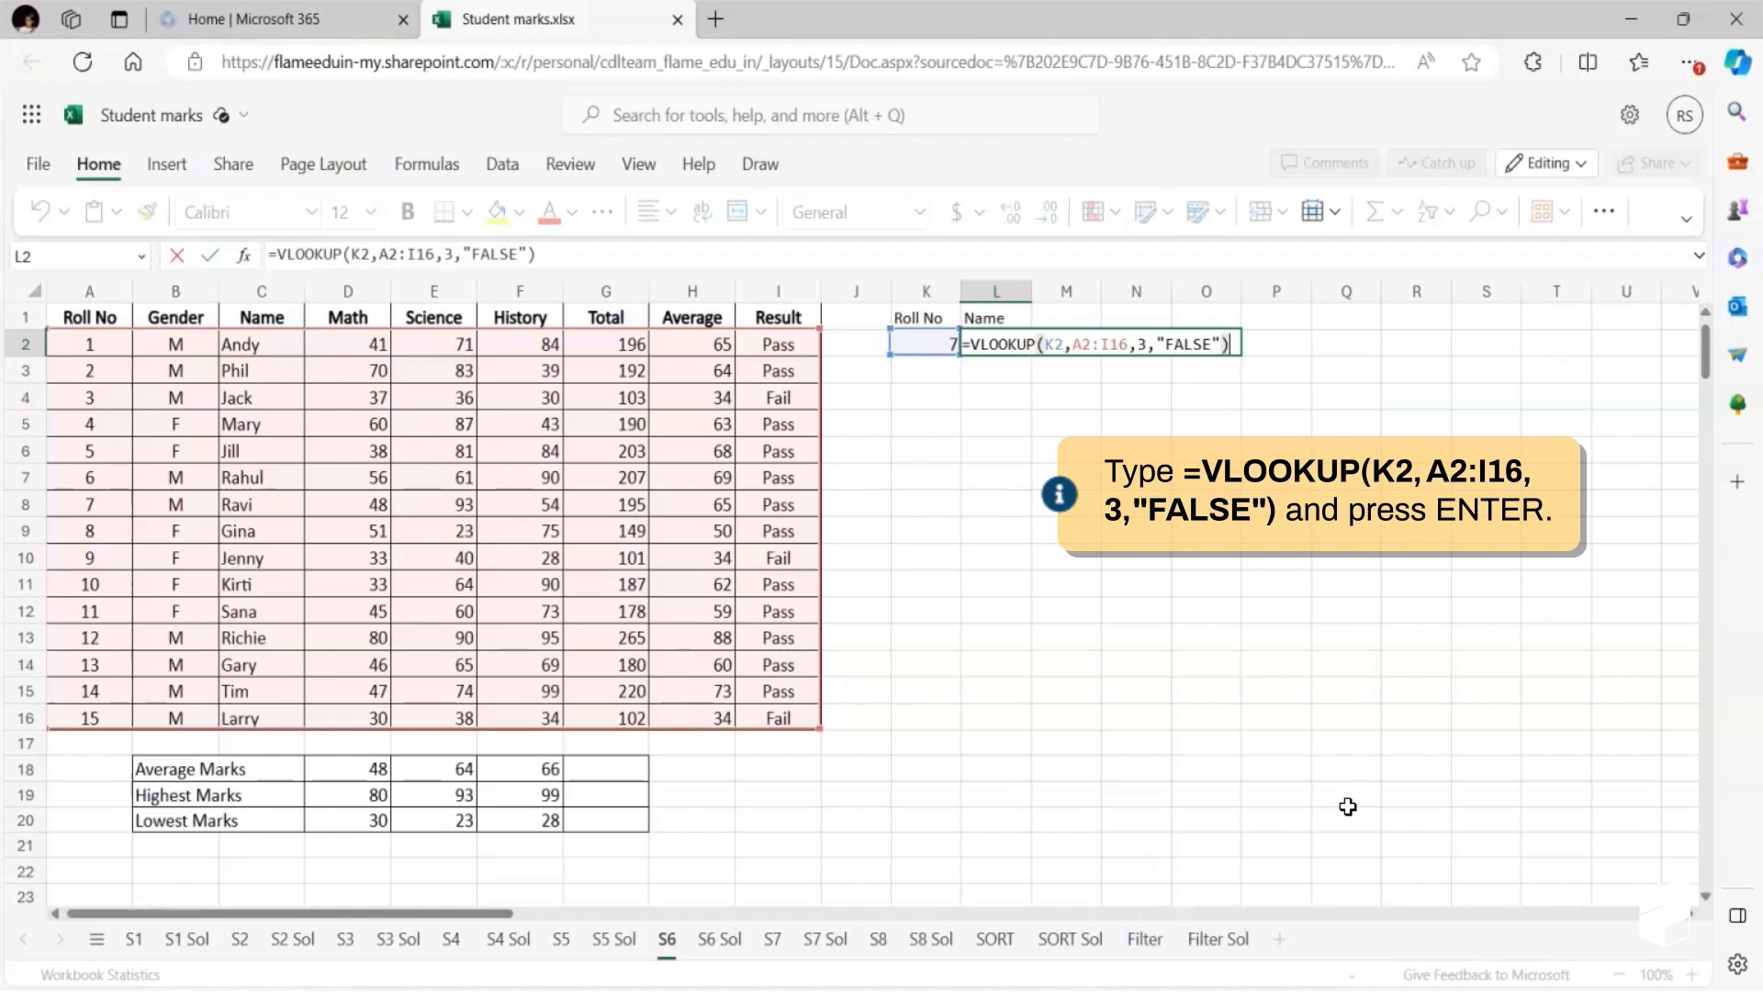
{"action": "key", "text": "Return"}
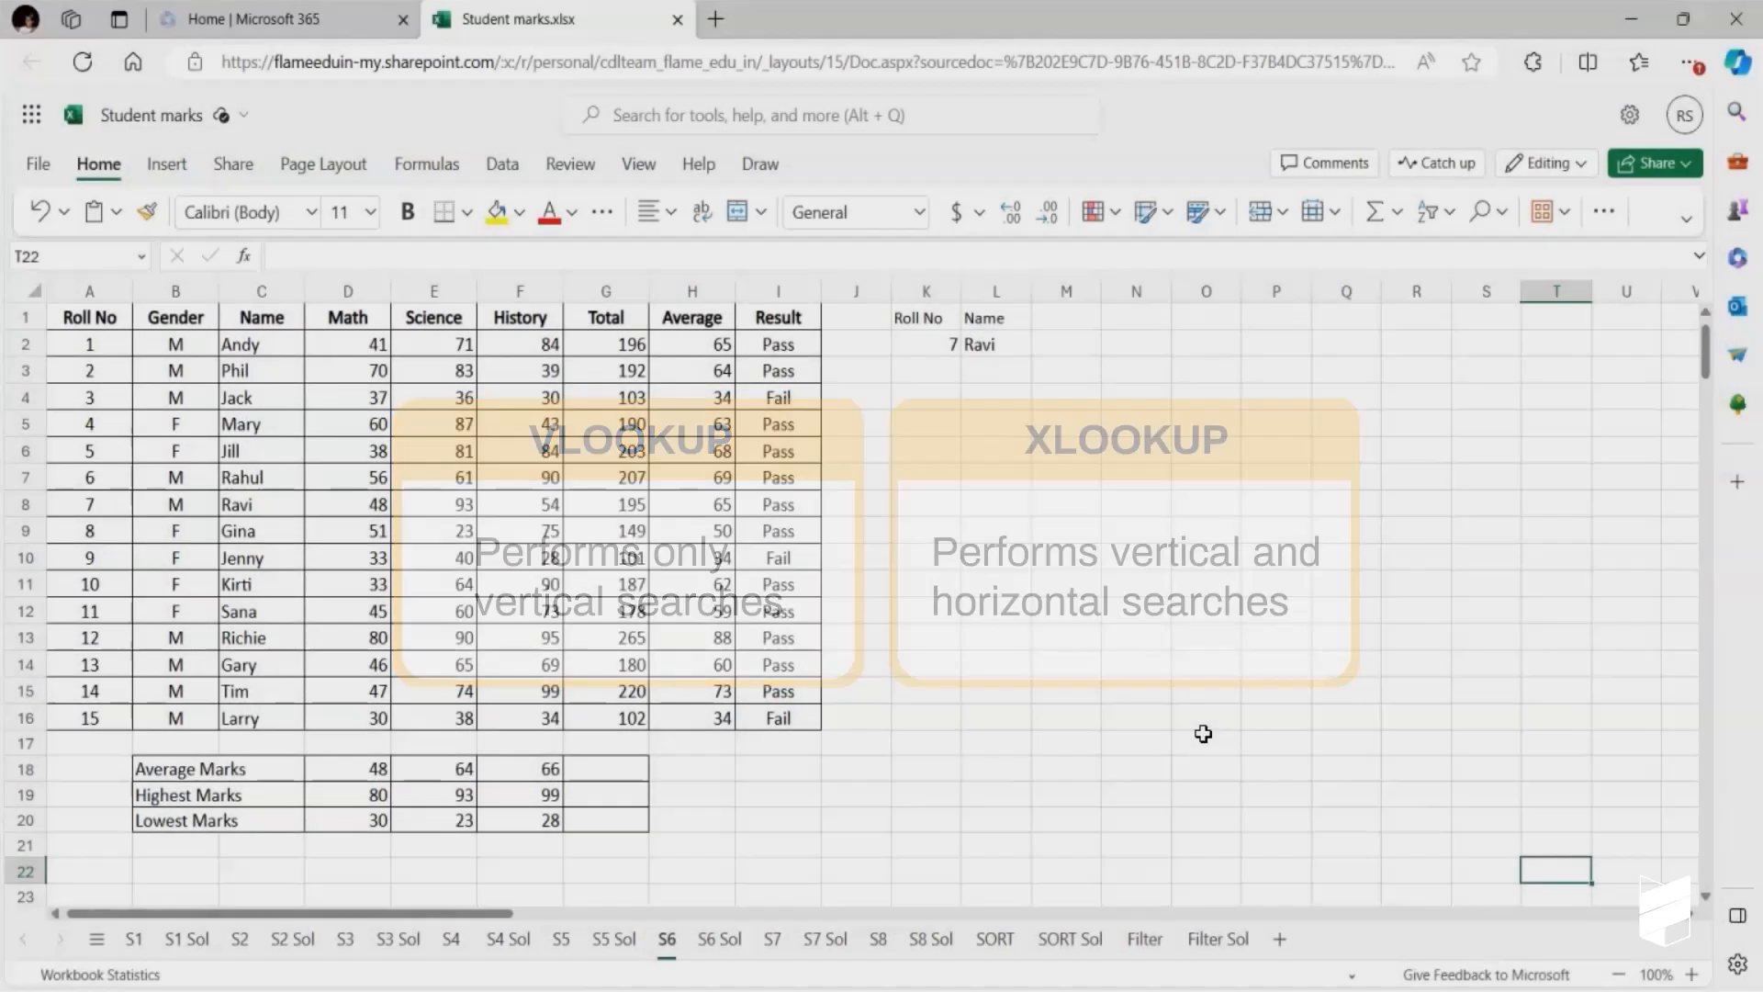
{"action": "left_click", "coordinate": [925, 397]}
{"action": "type", "text": "=xl"}
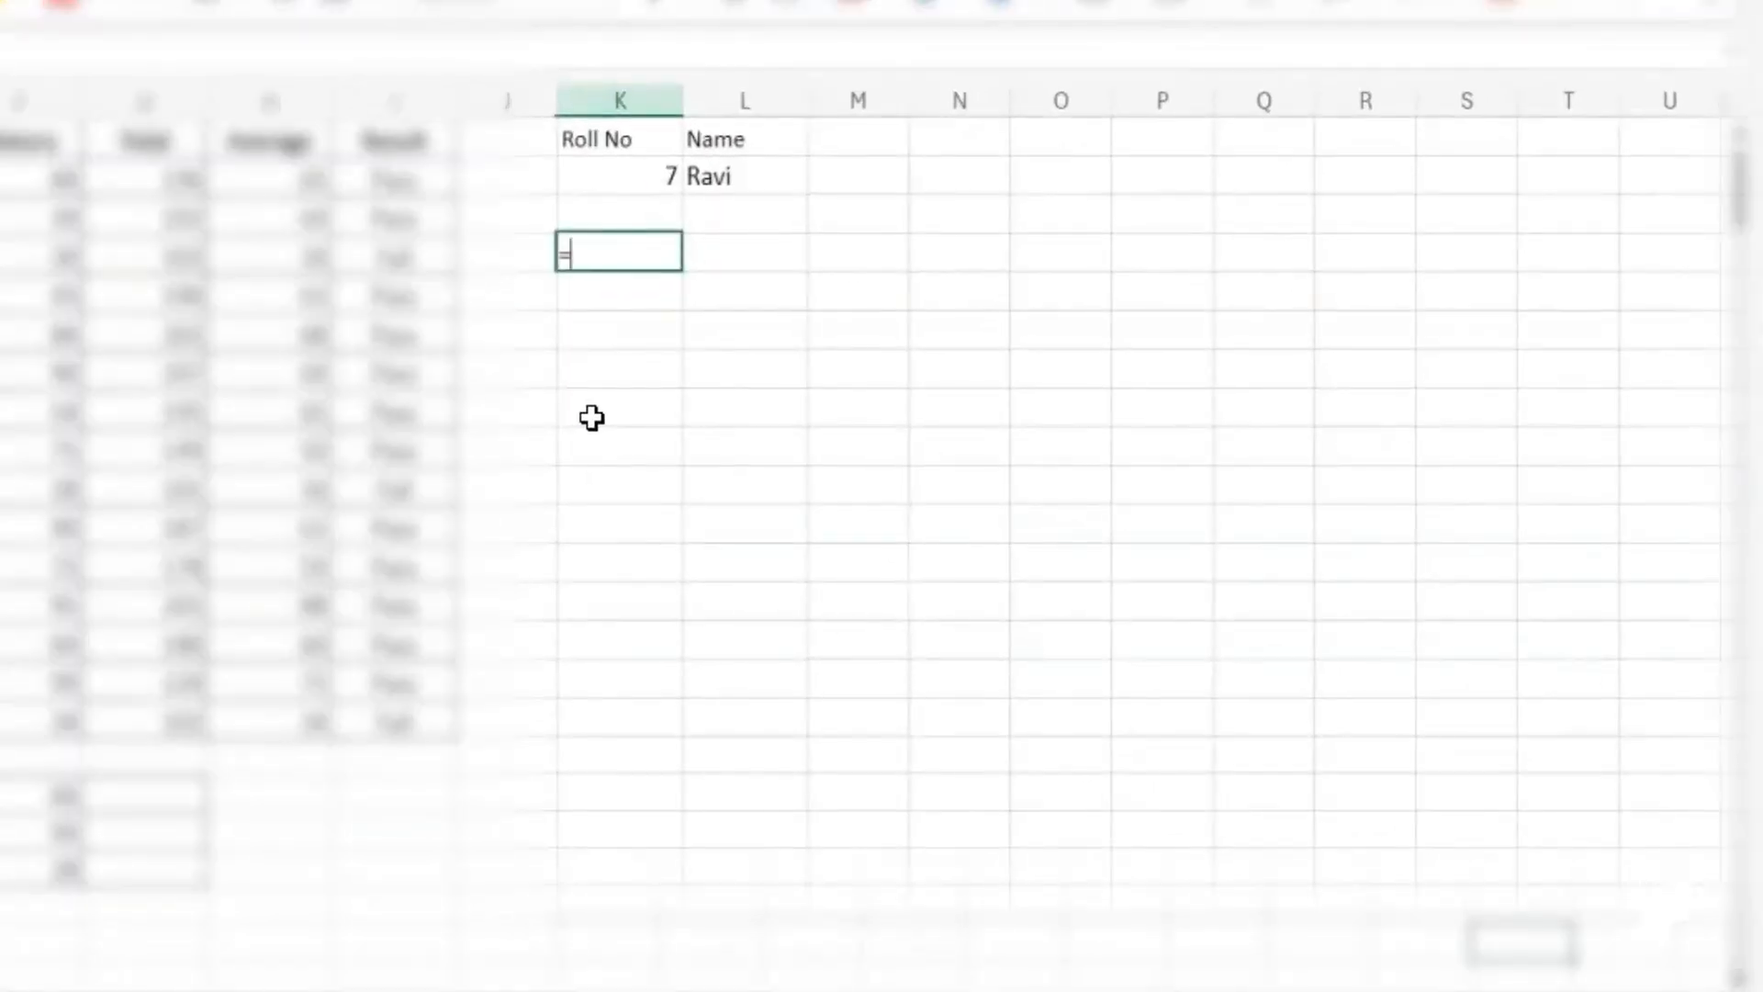
{"action": "type", "text": "ookup("}
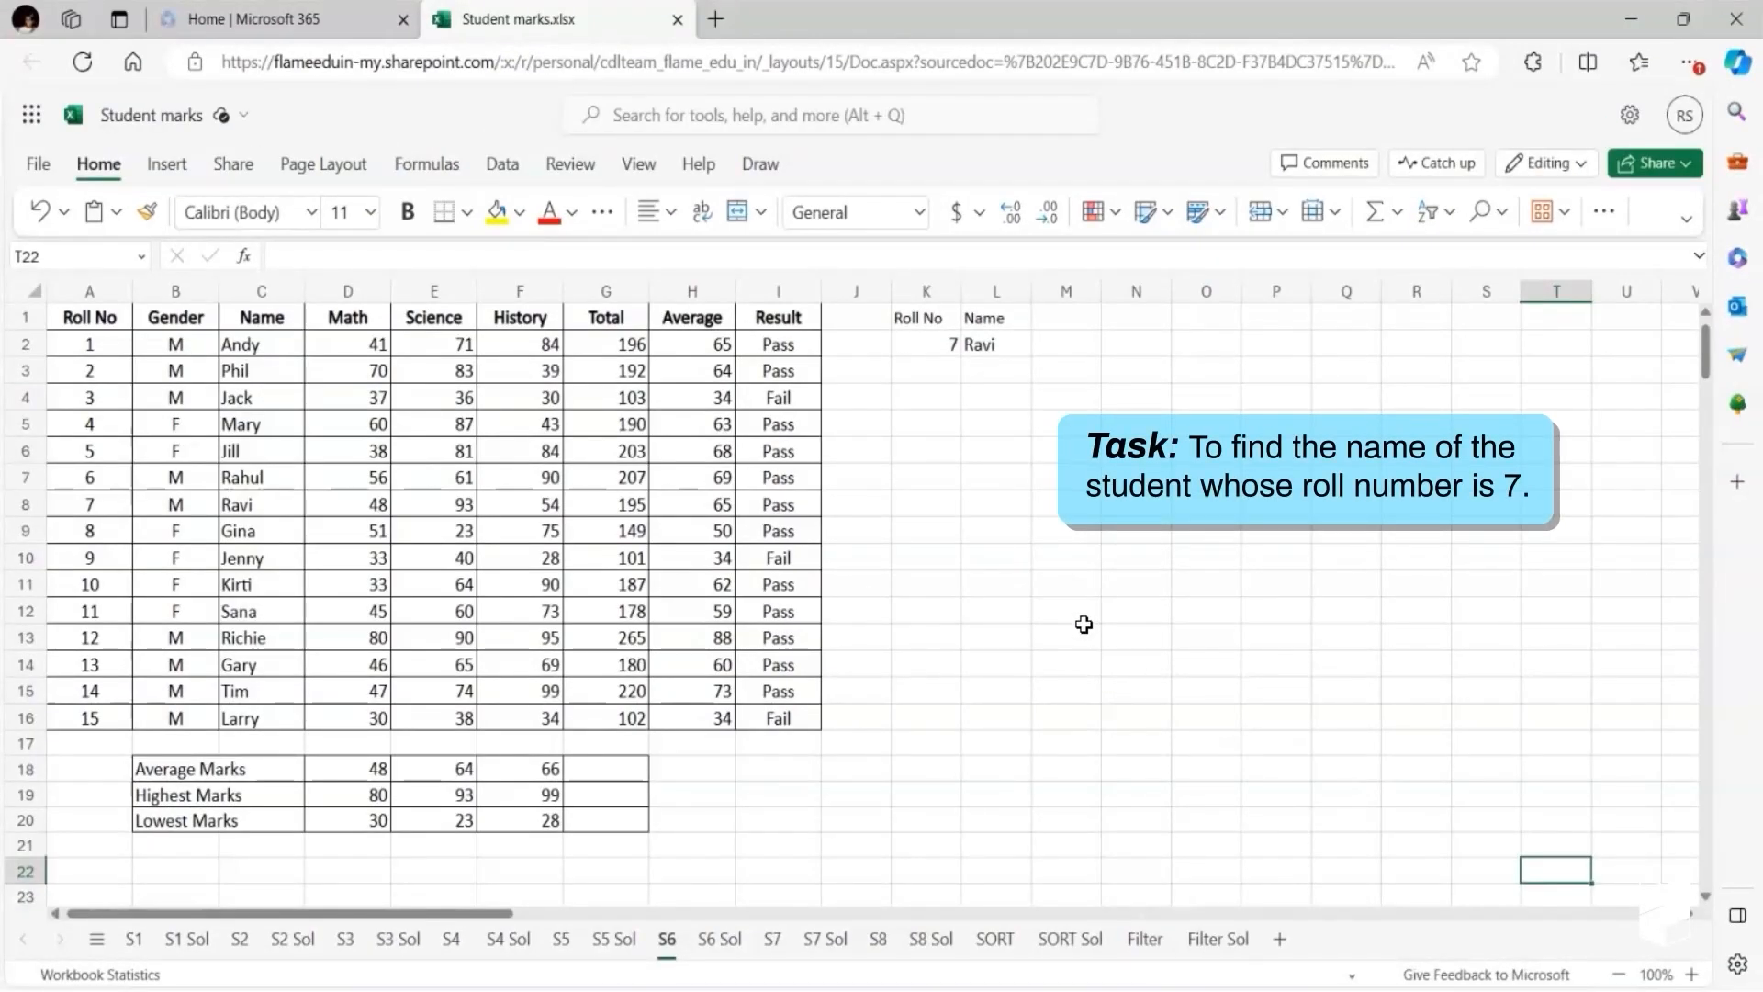
- Enter 7 as the second roll number to look up in cell K3
{"action": "left_click", "coordinate": [921, 368]}
{"action": "type", "text": "7"}
{"action": "key", "text": "Return"}
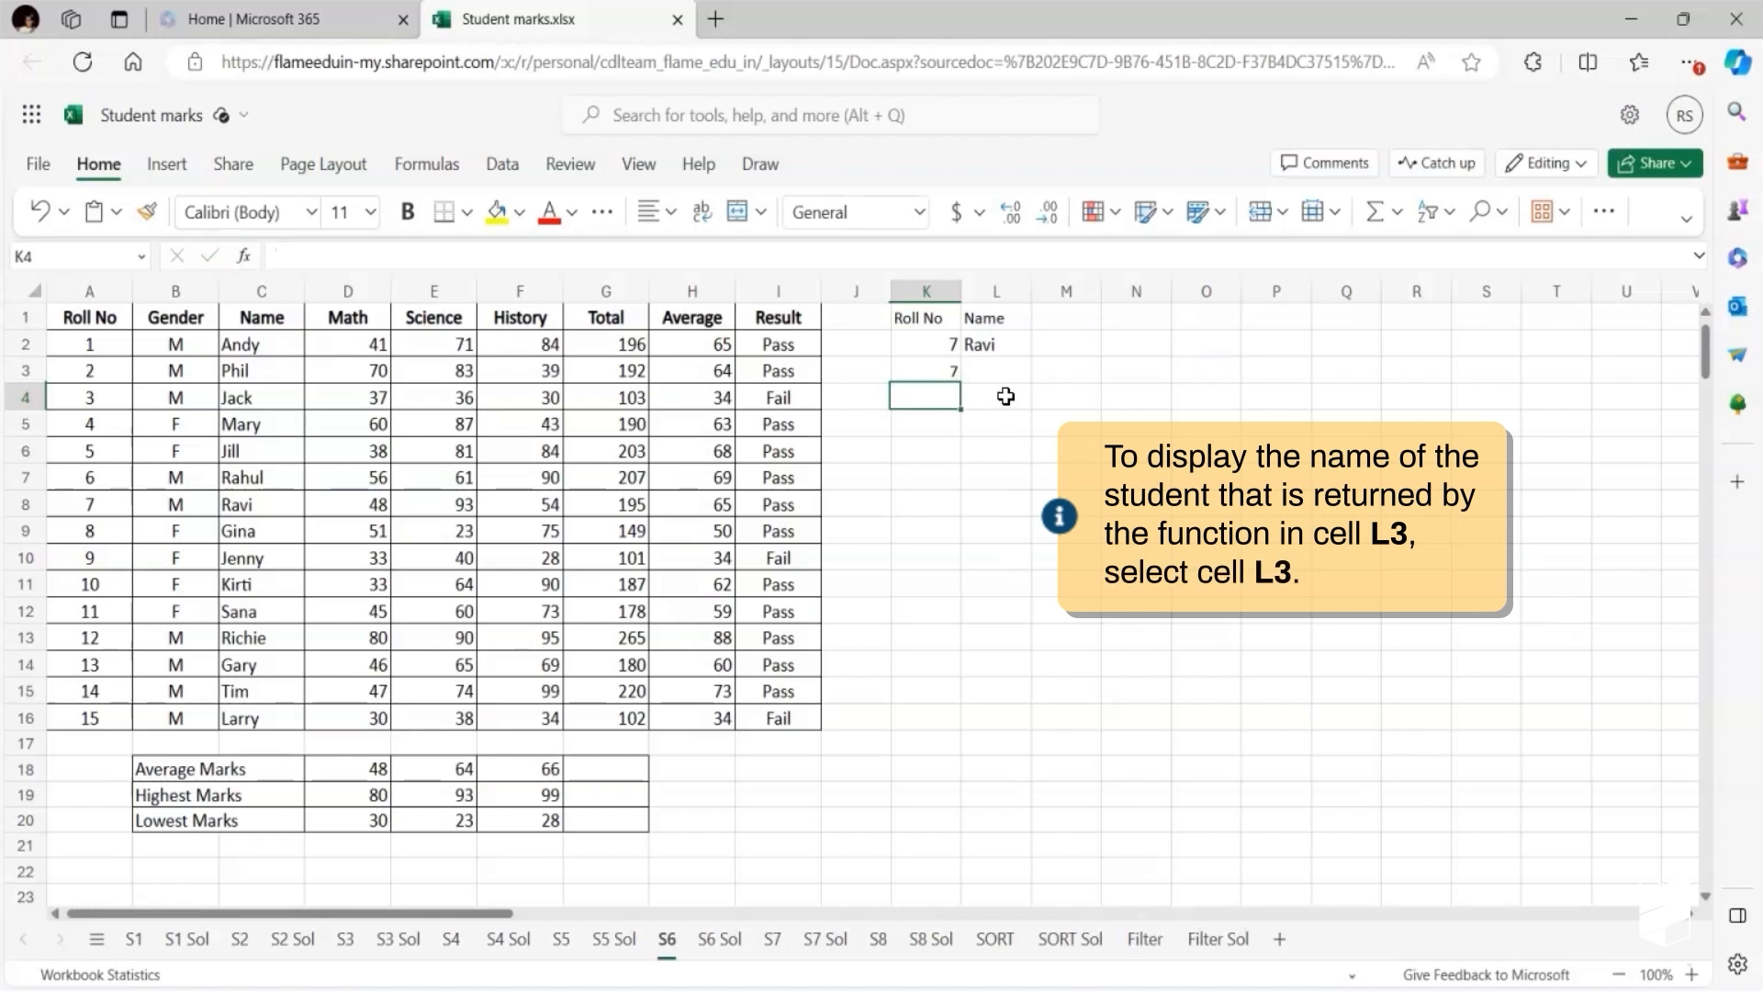
- Enter the formula =XLOOKUP(K3,A2:A16,C2:C16,"Not found") in cell L3 to return the student's name for the roll number in K3
{"action": "left_click", "coordinate": [1006, 369]}
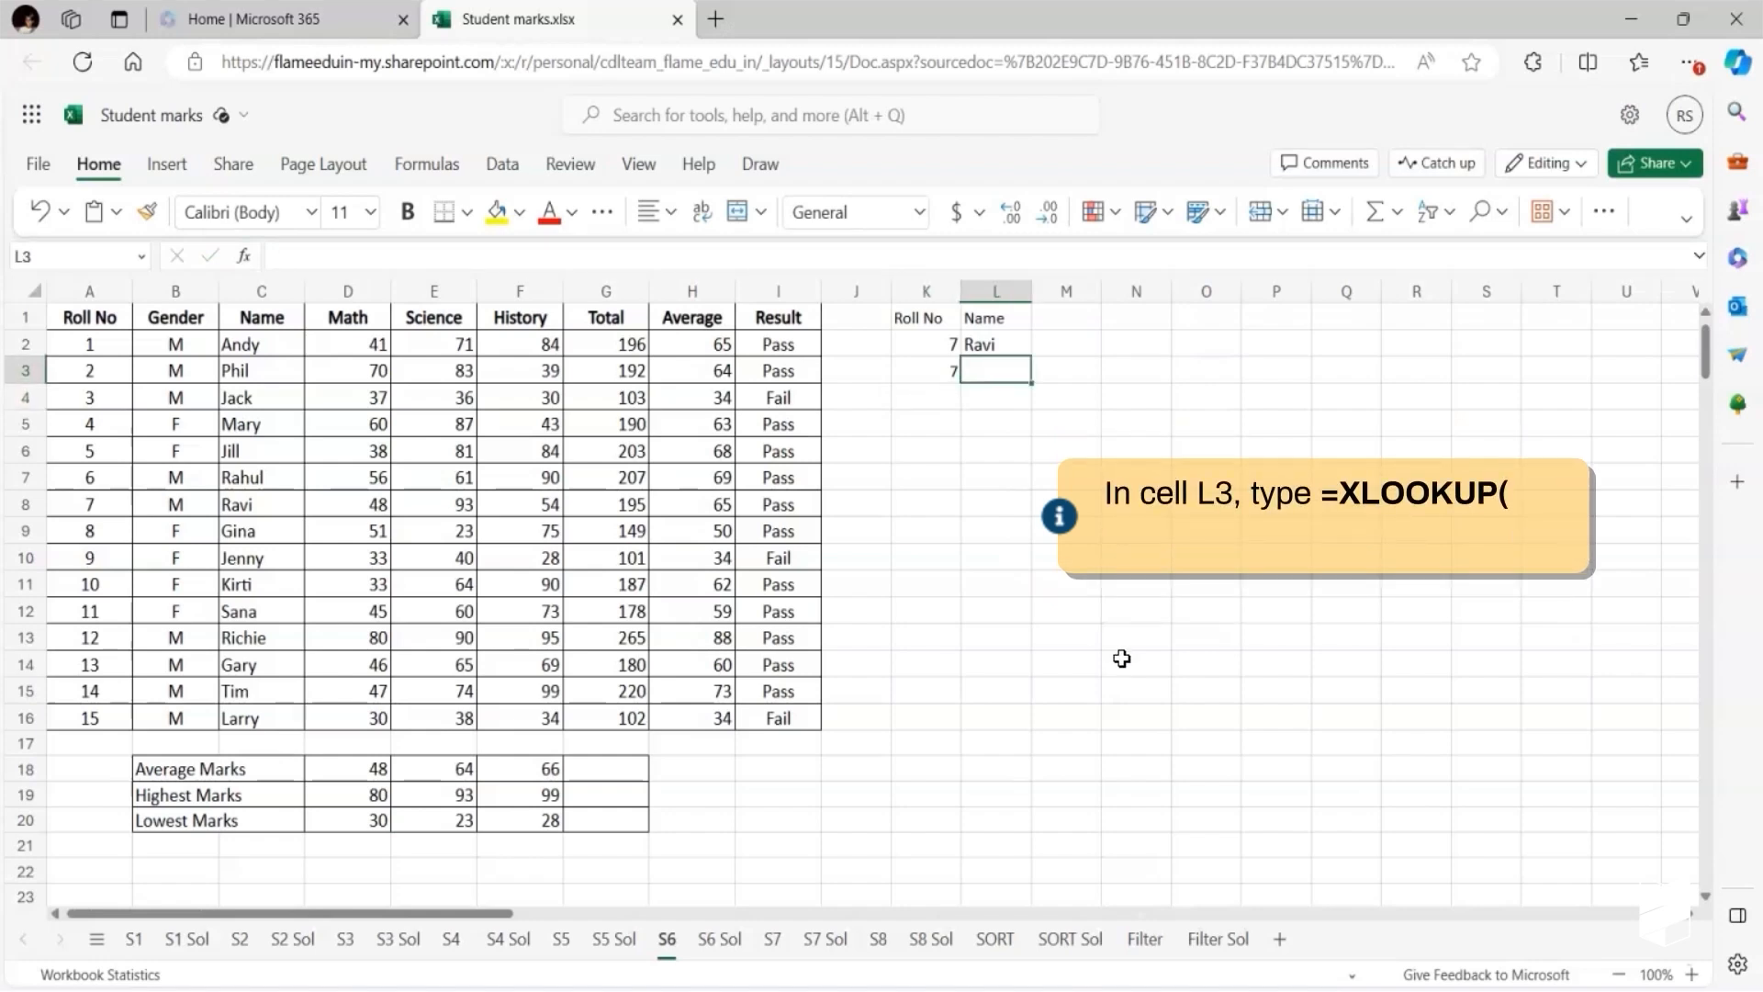
{"action": "type", "text": "=XLO"}
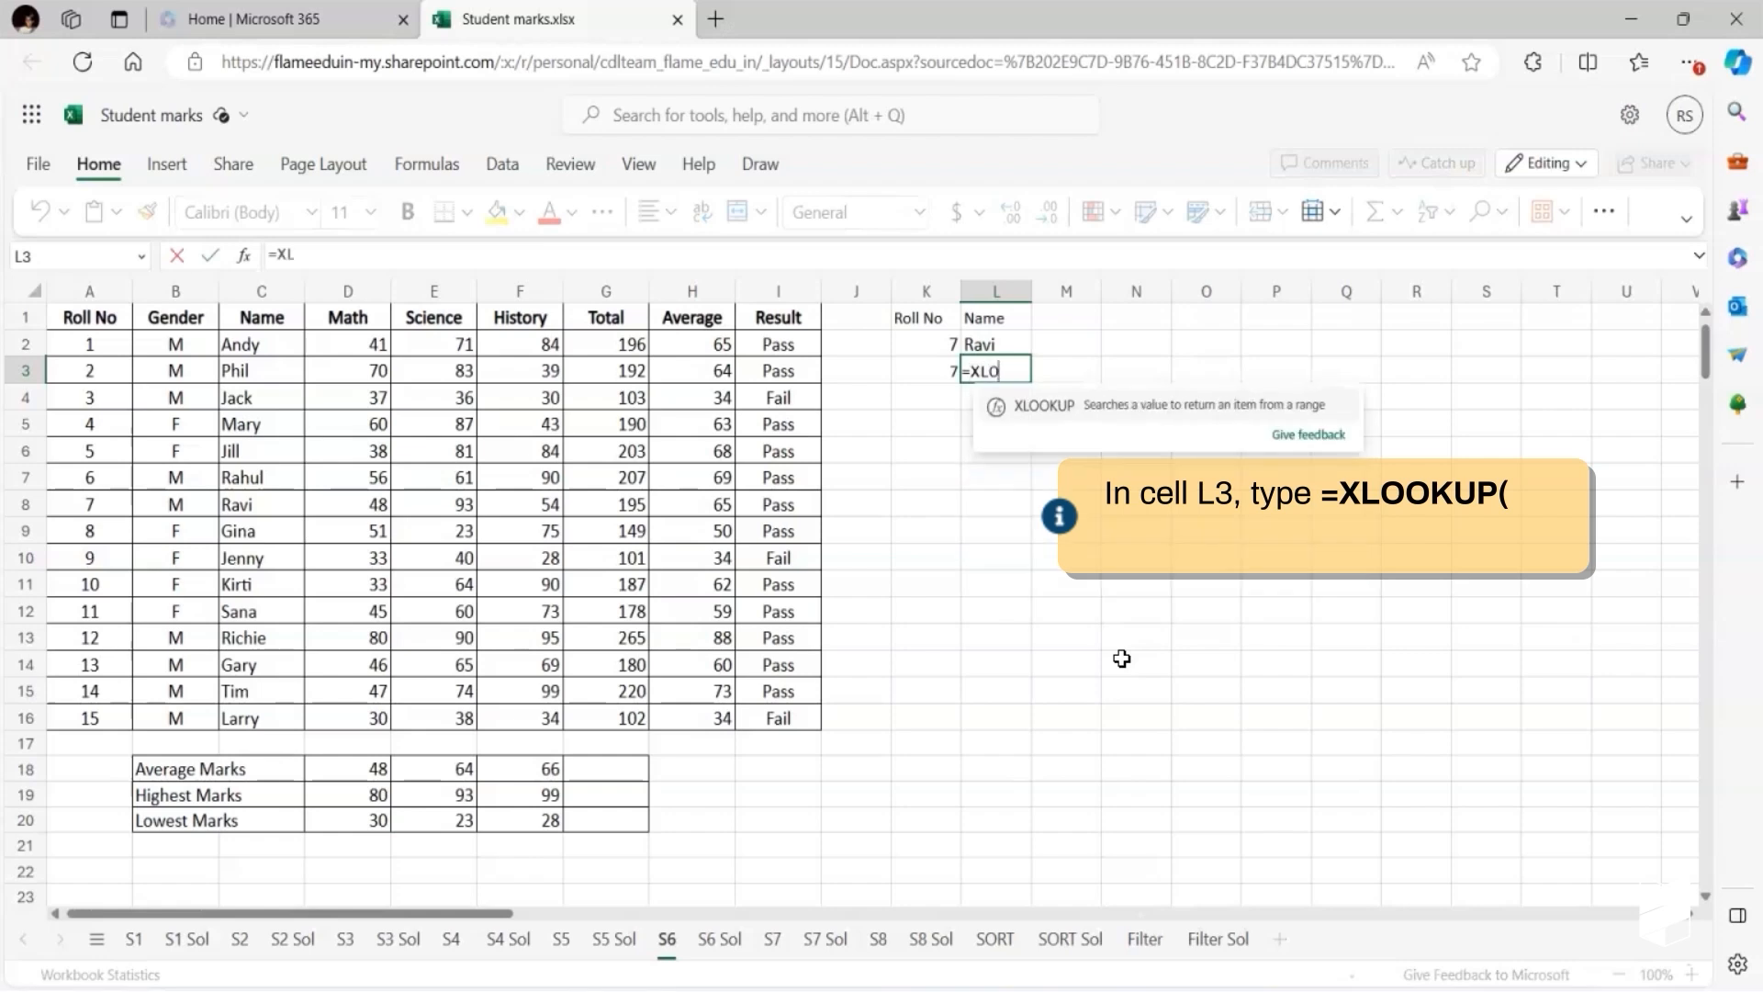
{"action": "type", "text": "OKUP("}
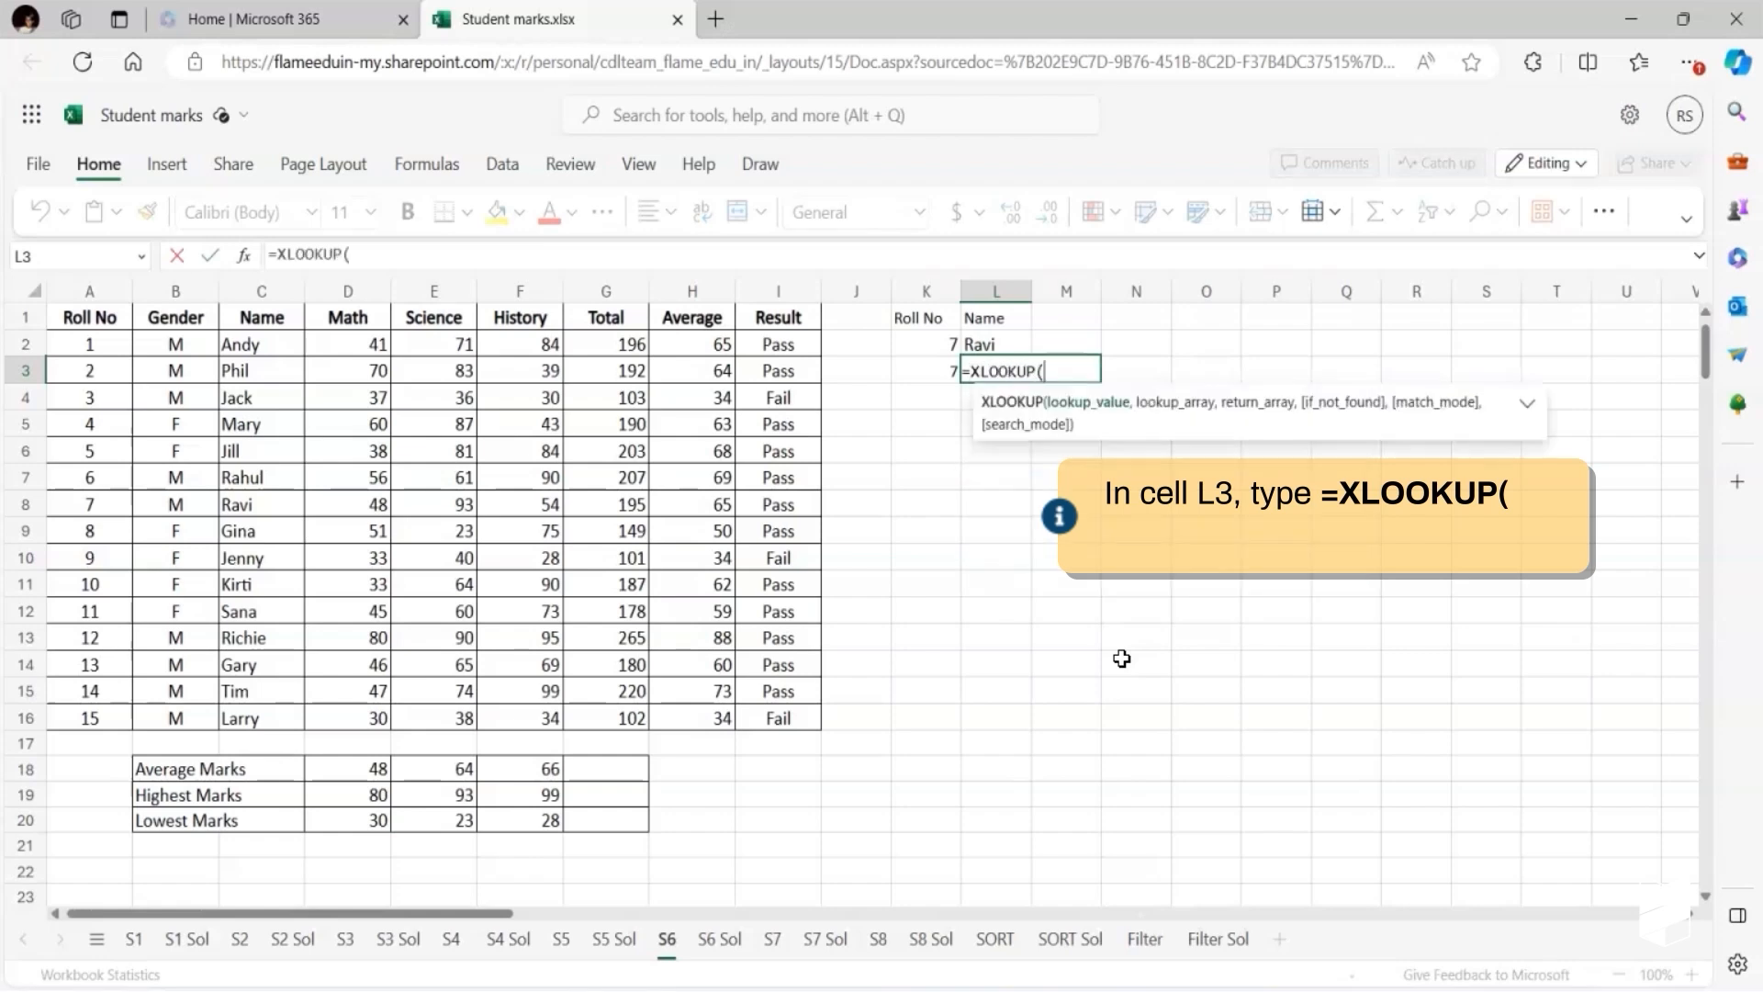
{"action": "left_click", "coordinate": [915, 371]}
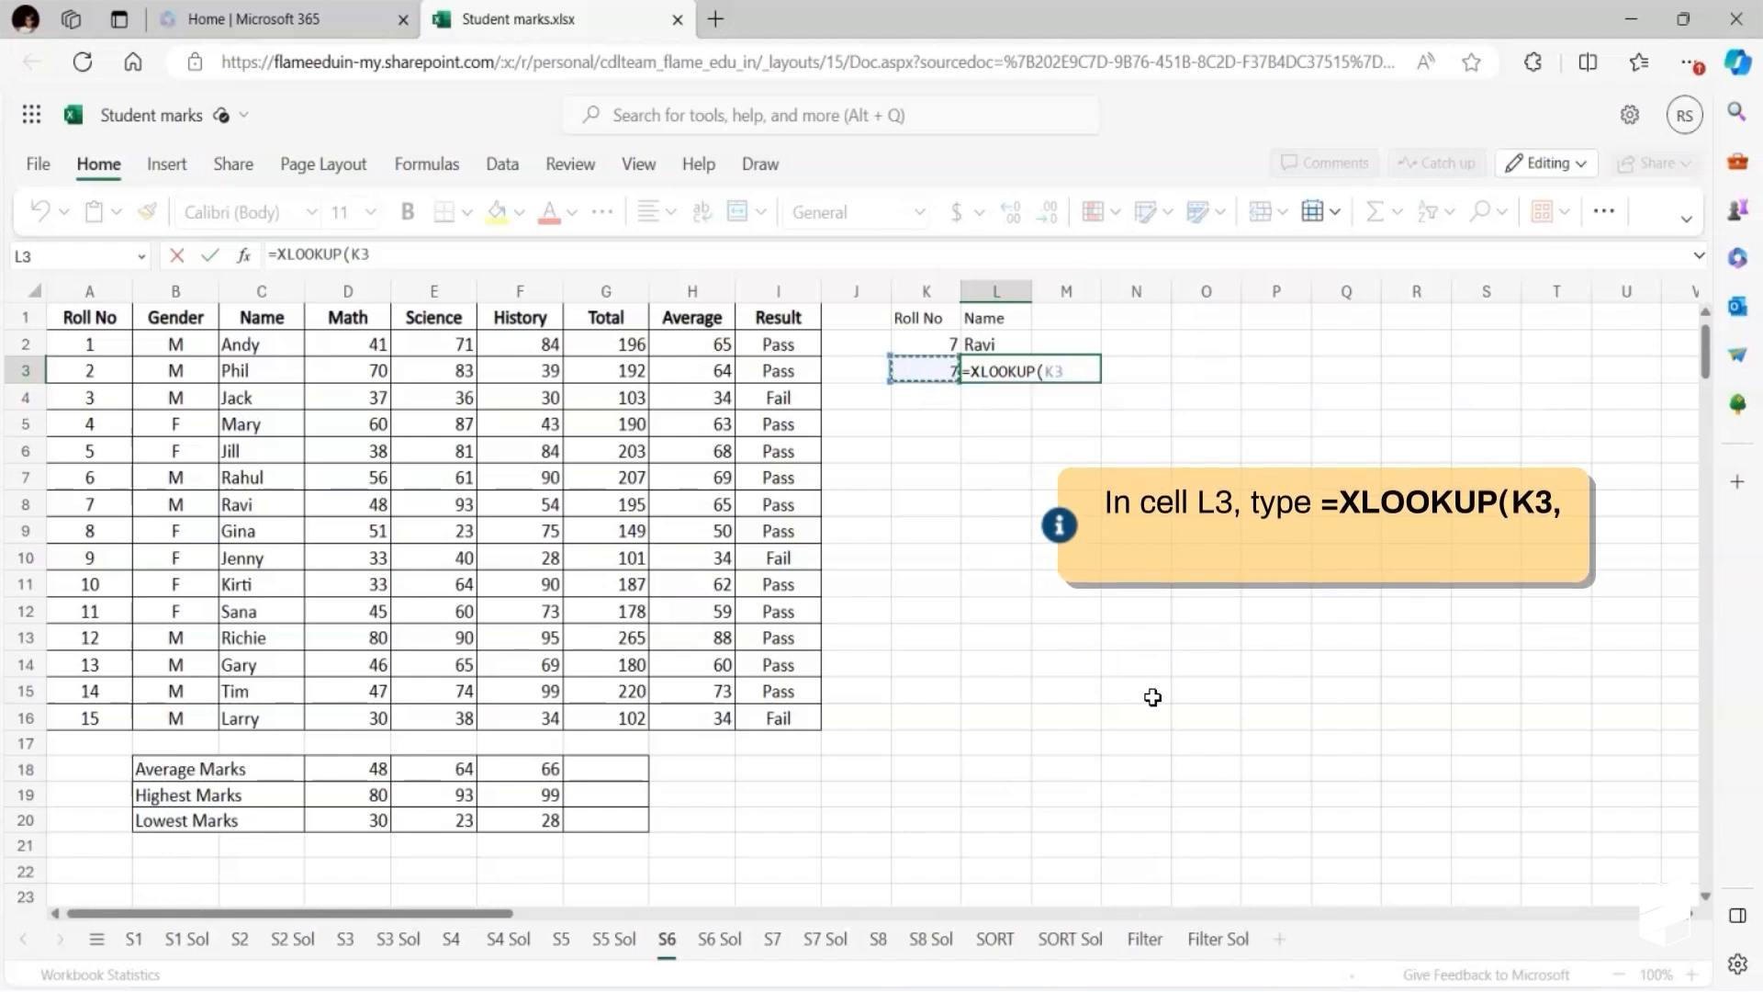
{"action": "type", "text": ","}
{"action": "left_click", "coordinate": [93, 346]}
{"action": "left_click_drag", "start_coordinate": [93, 346], "coordinate": [92, 720]}
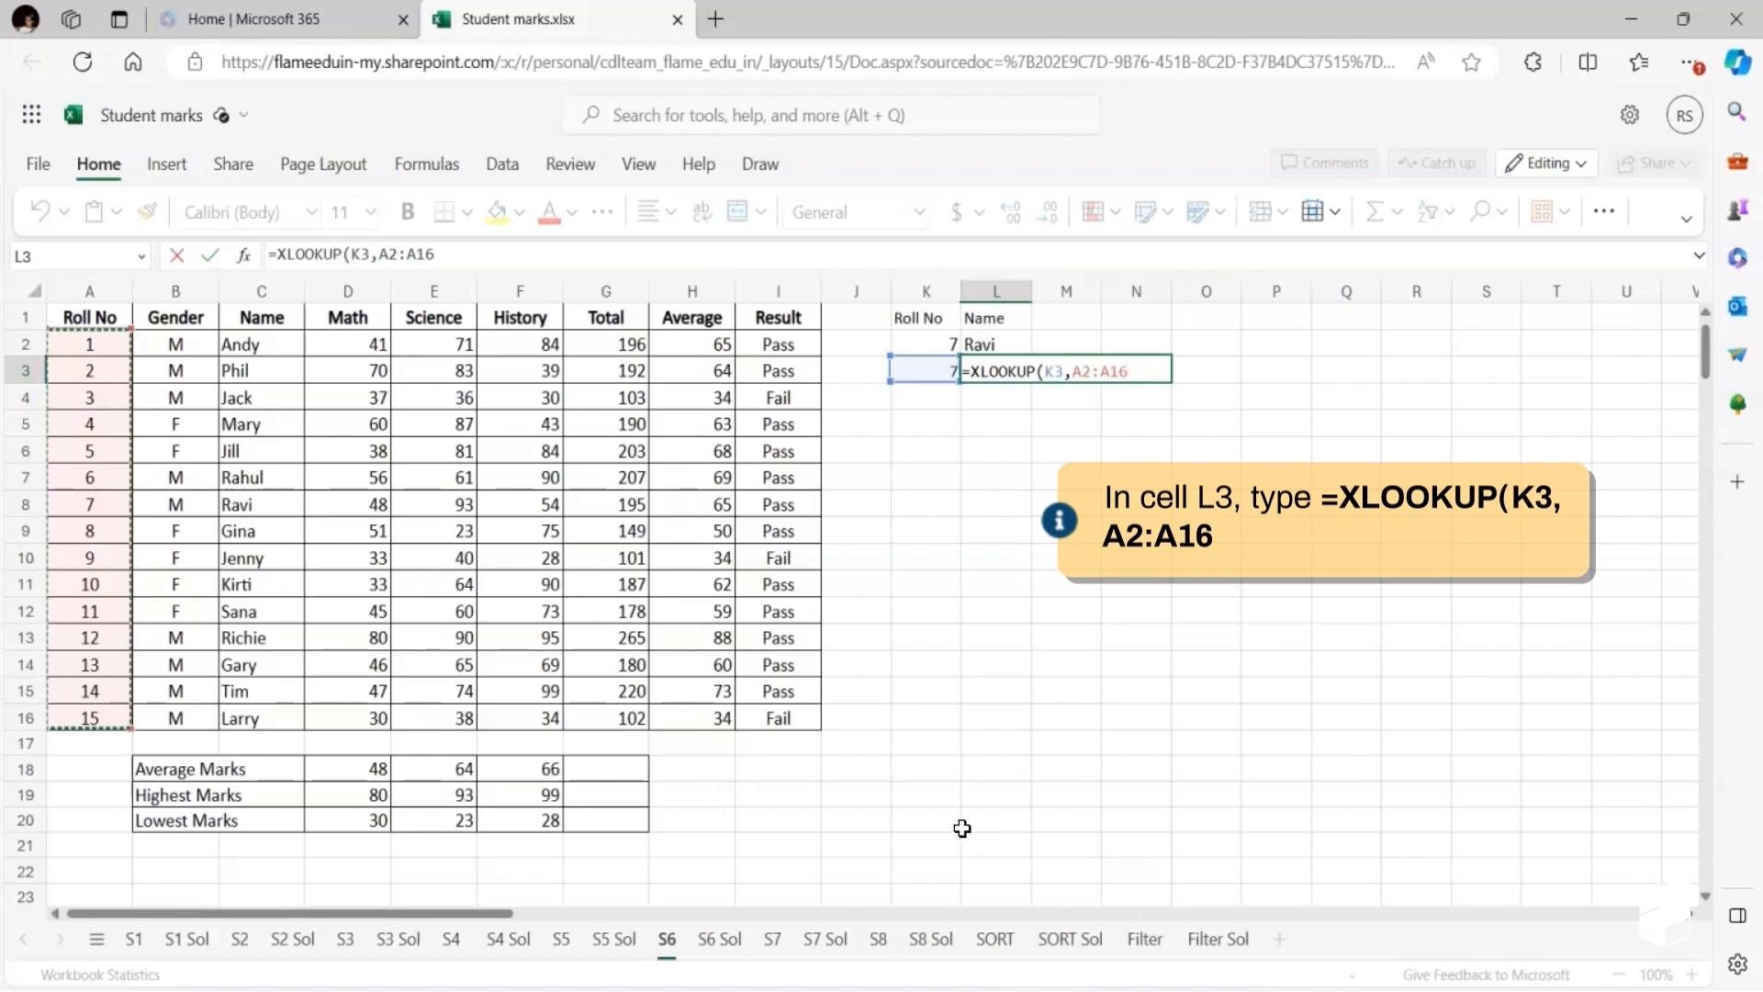
{"action": "type", "text": ","}
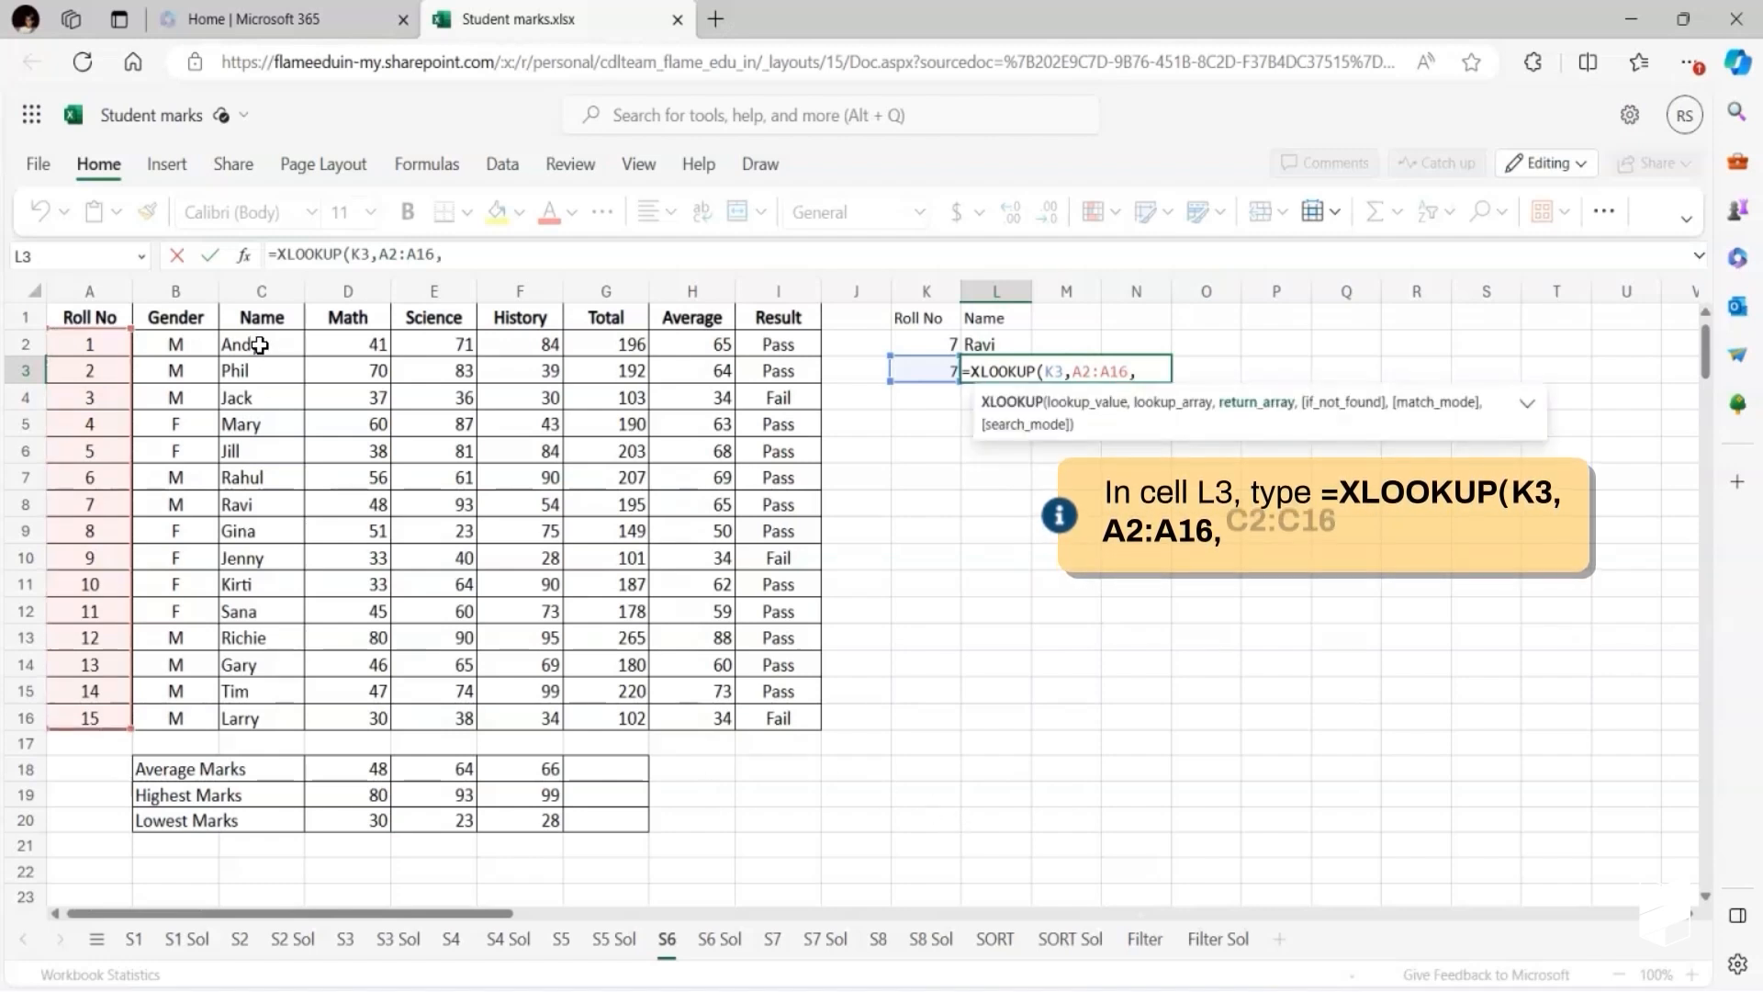
{"action": "left_click_drag", "start_coordinate": [262, 349], "coordinate": [278, 720]}
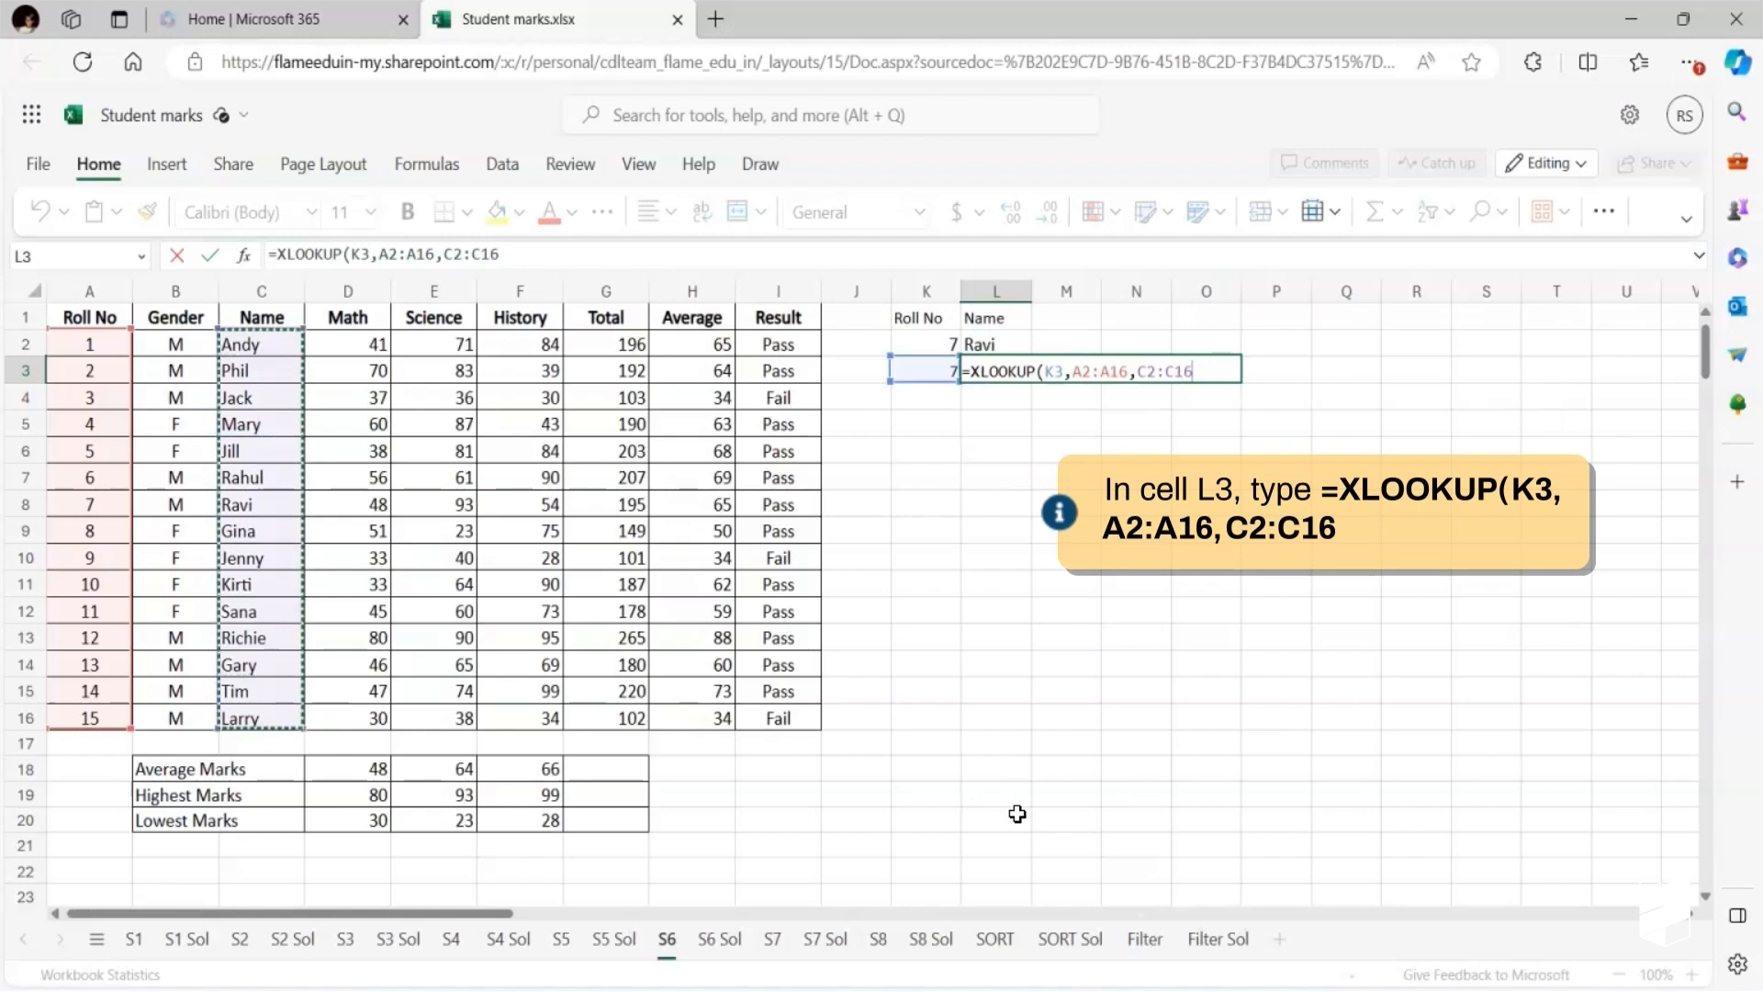
{"action": "type", "text": ","}
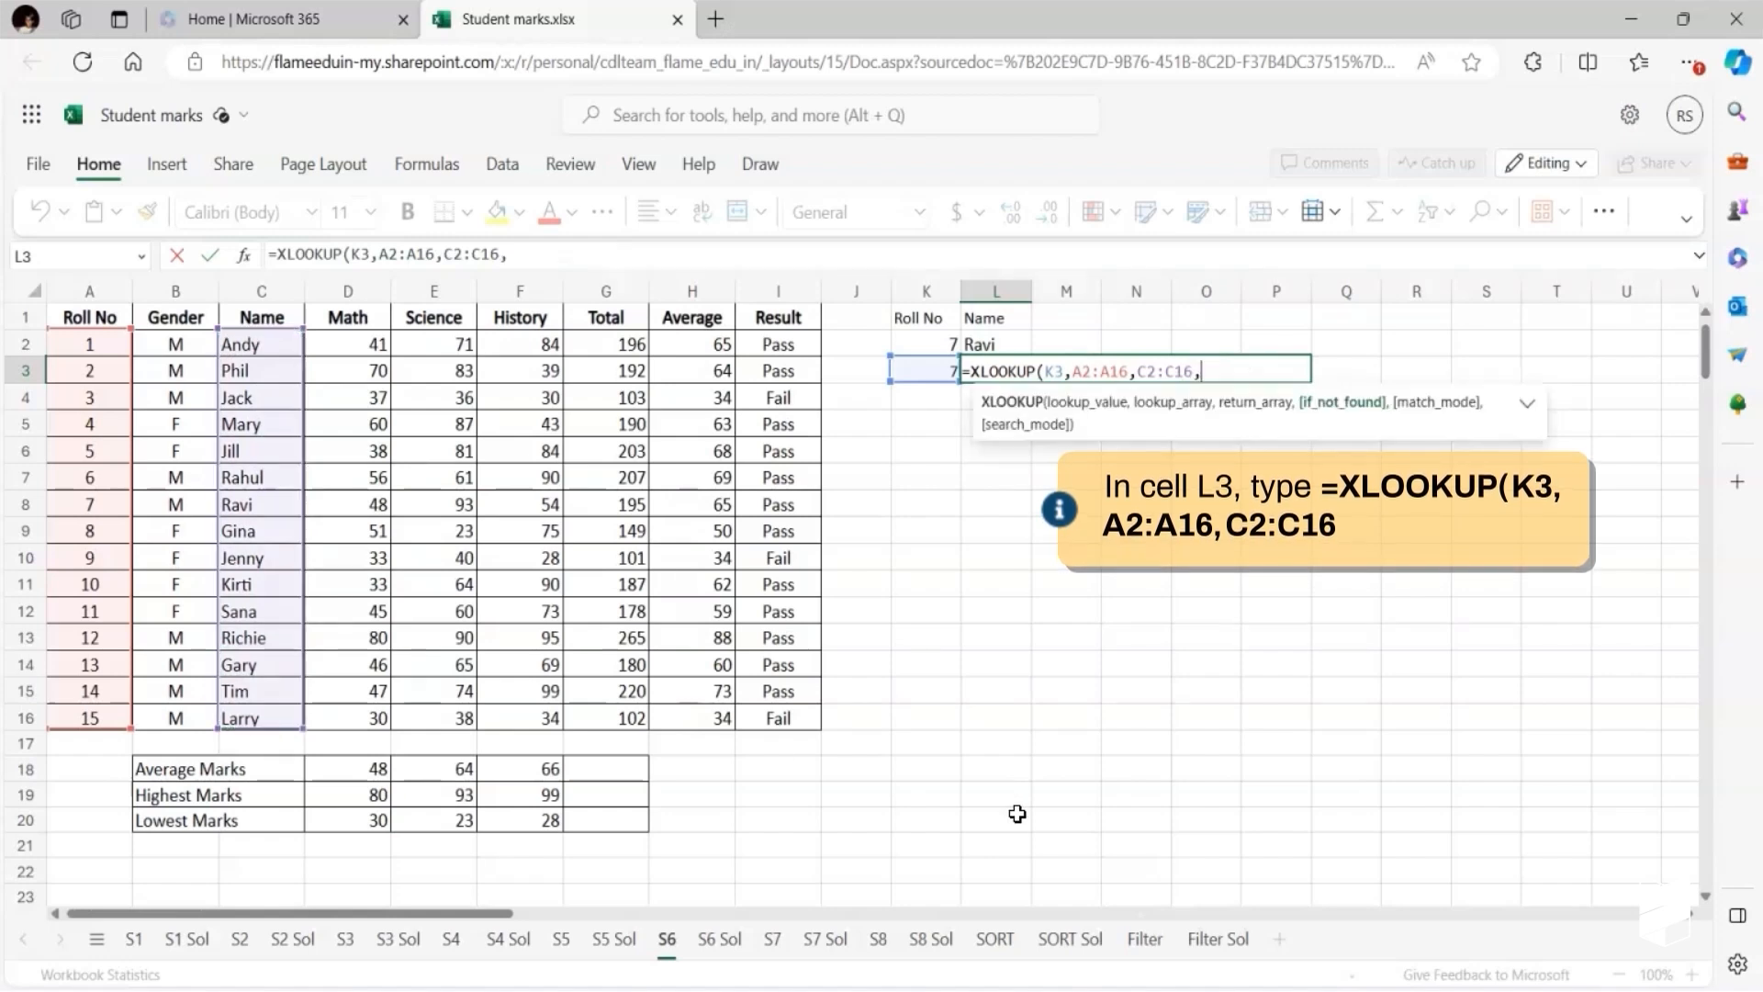
{"action": "type", "text": "\""}
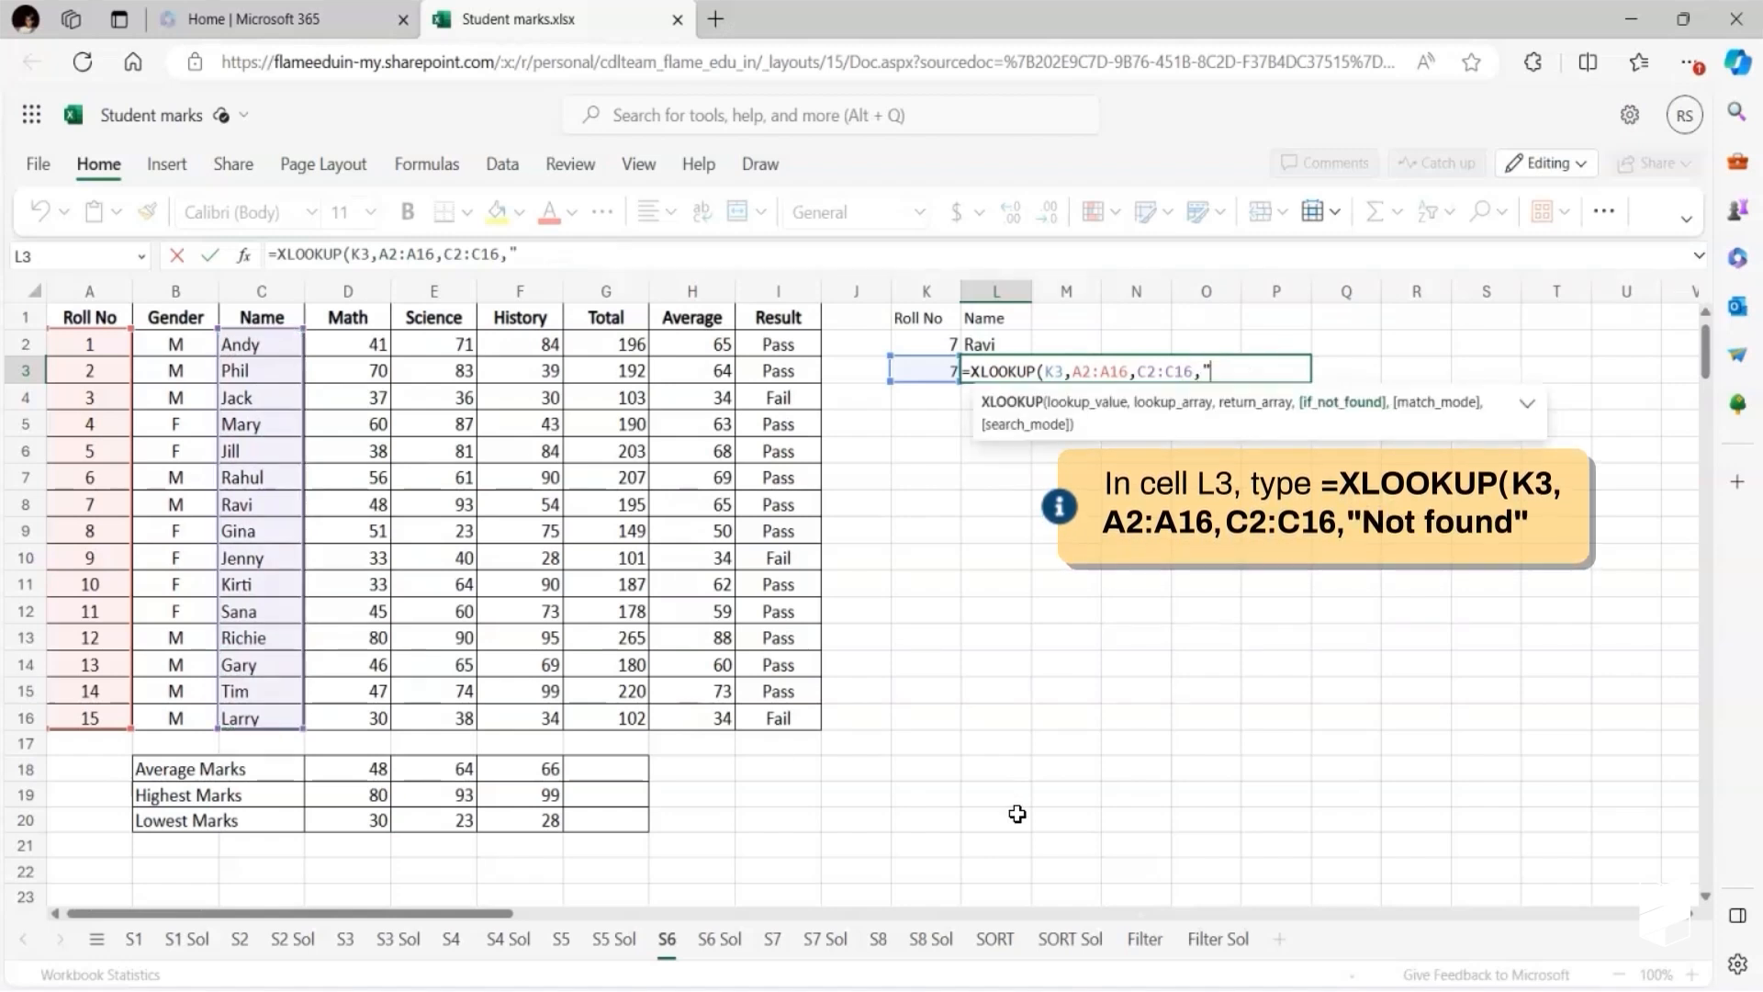
{"action": "type", "text": "Not found\""}
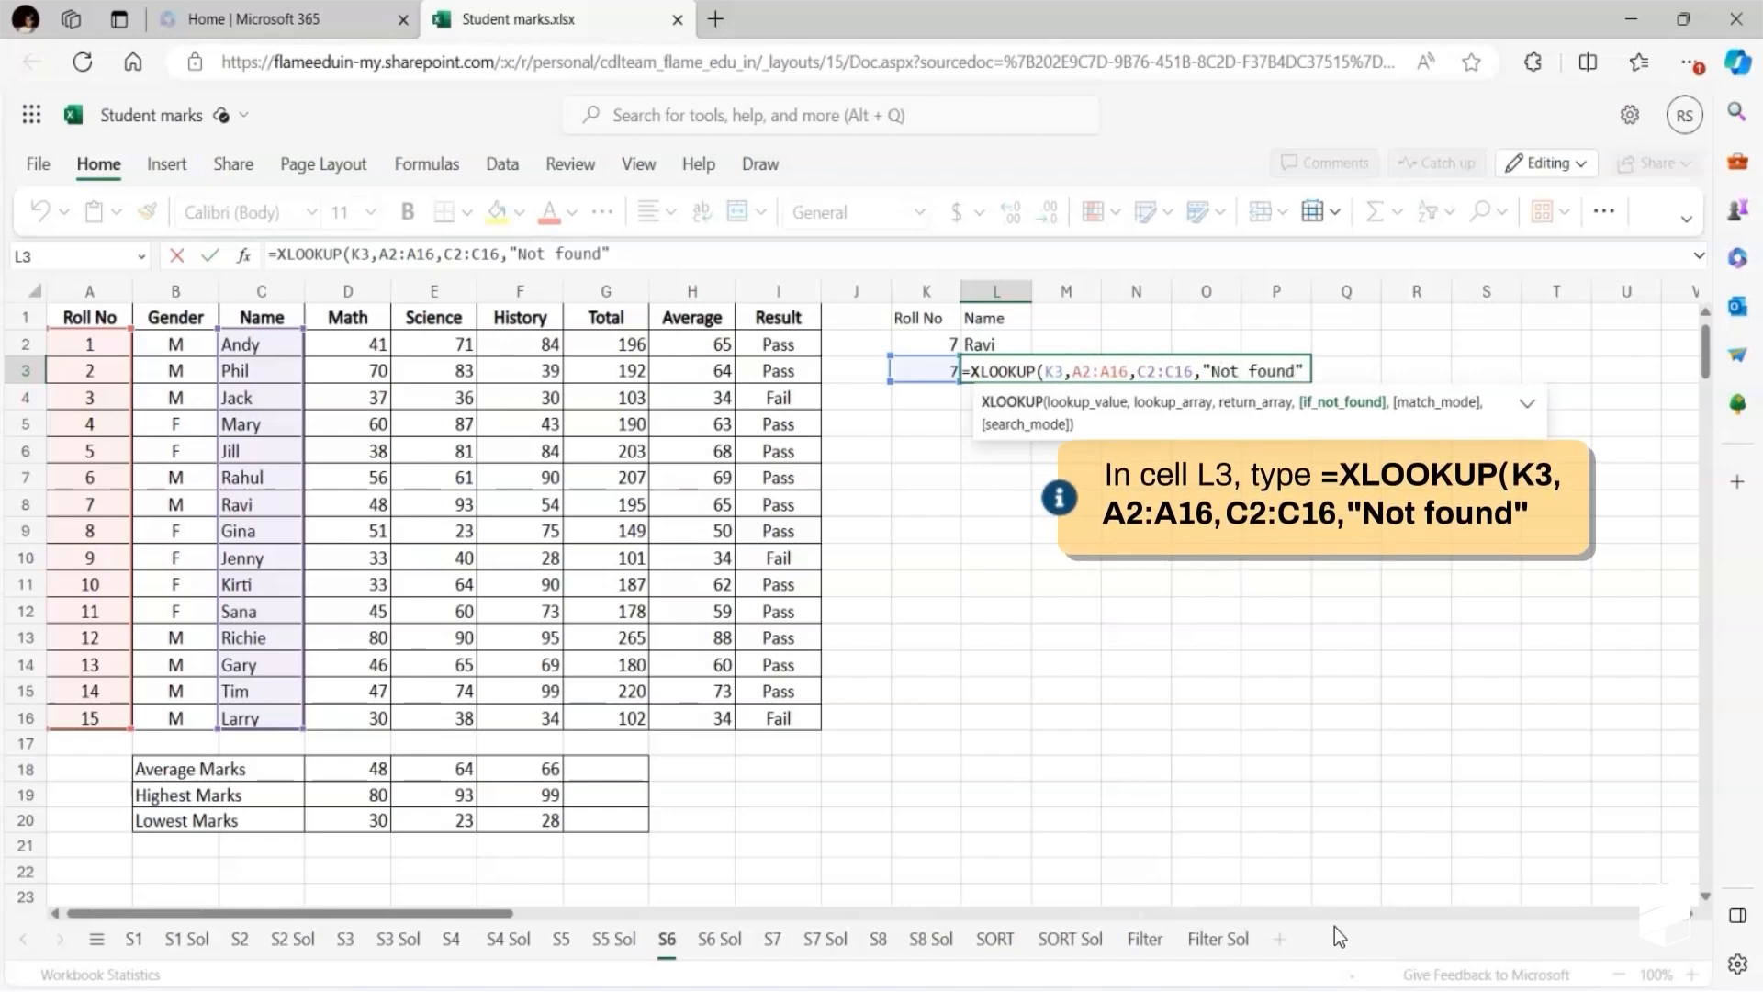
{"action": "type", "text": ")"}
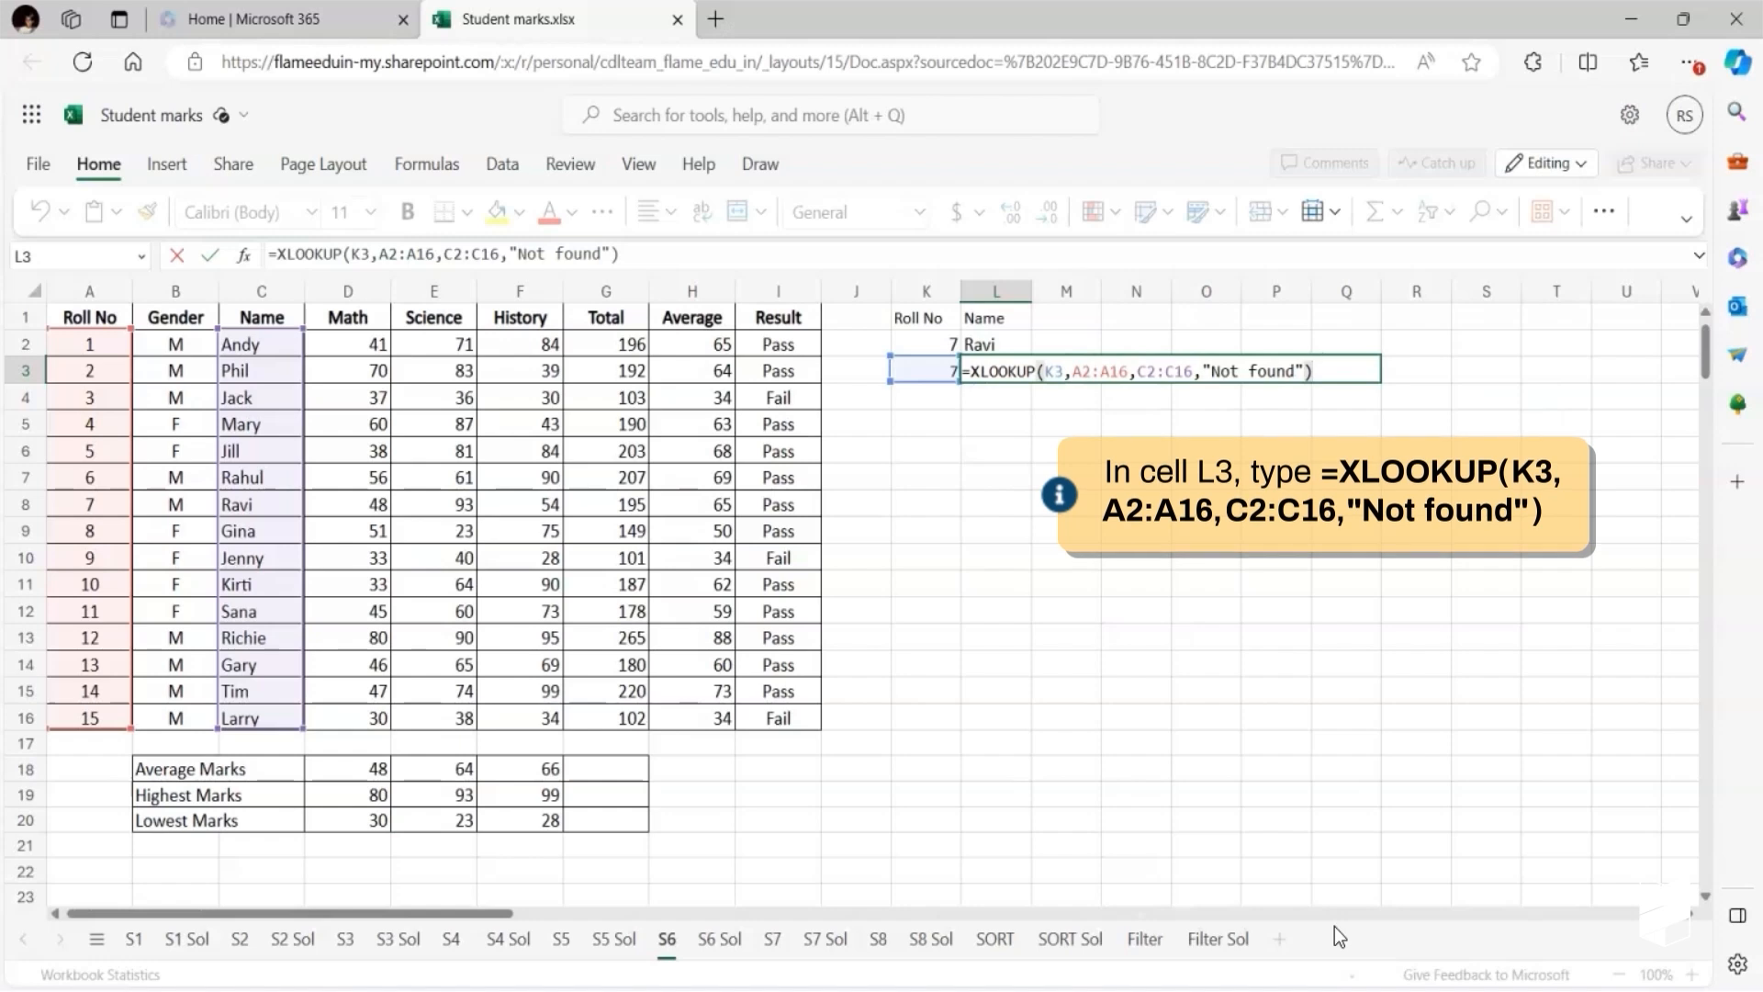
{"action": "key", "text": "Return"}
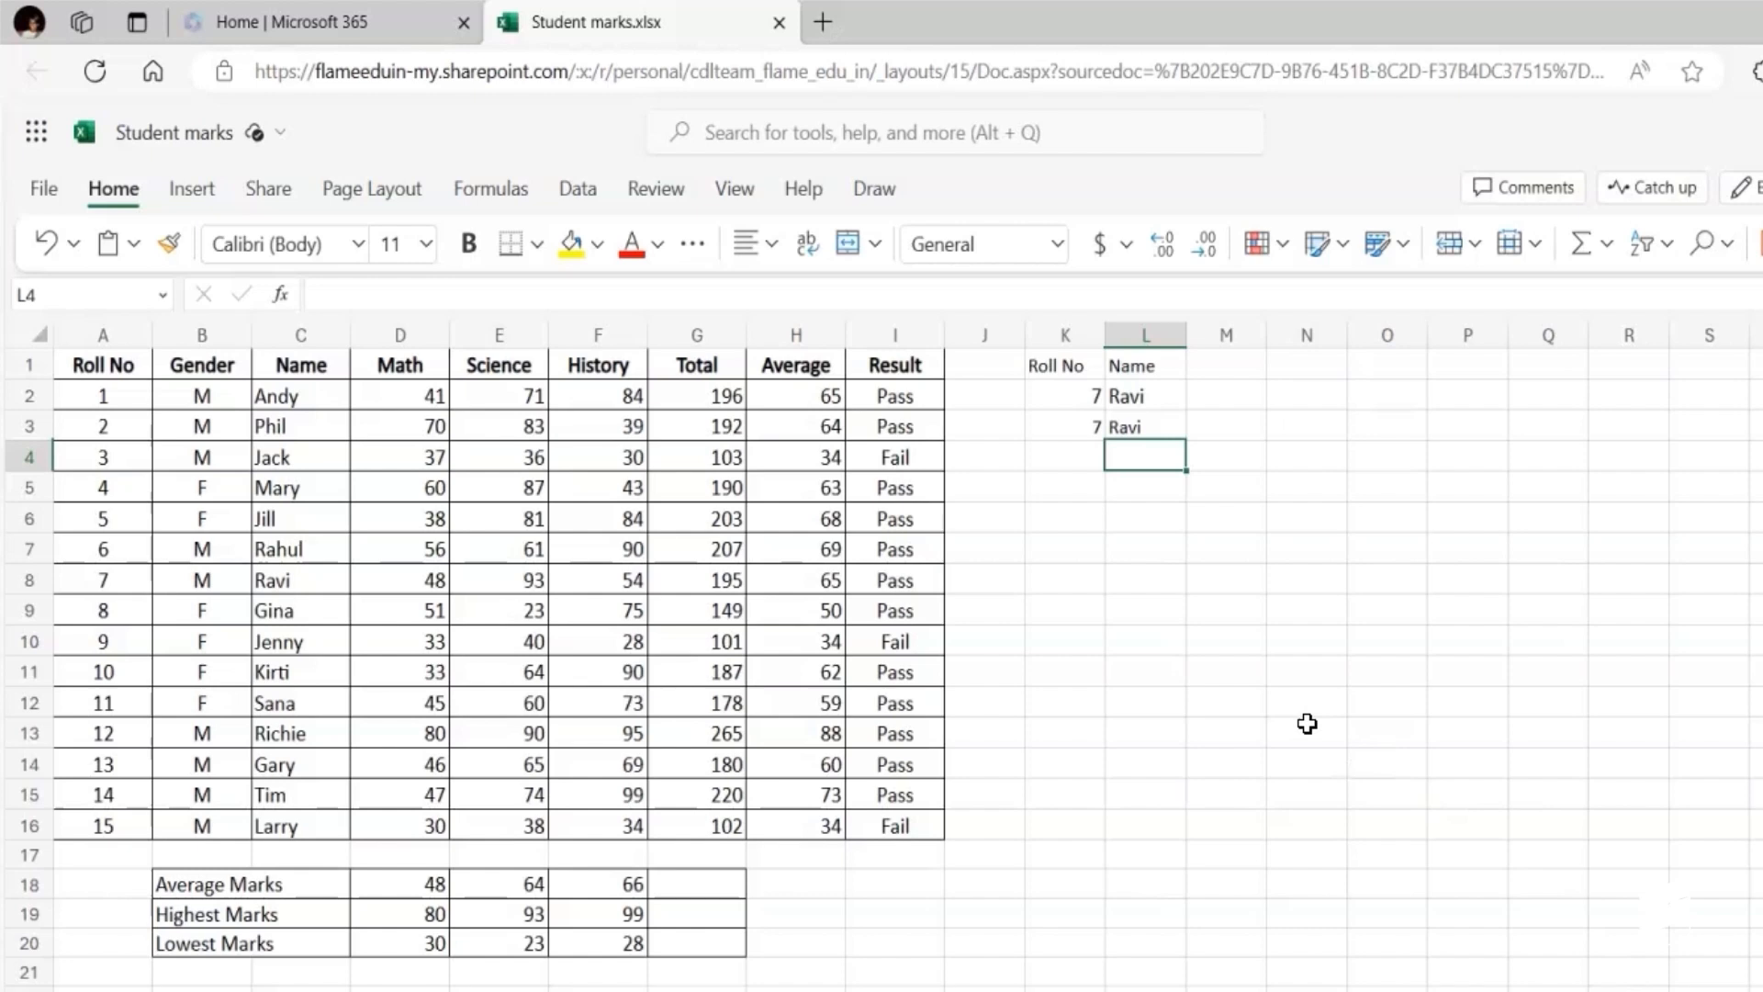
- Change the roll number in cell K3 to 15 to look up a different student
{"action": "key", "text": "Up"}
{"action": "key", "text": "Left"}
{"action": "type", "text": "15"}
{"action": "key", "text": "Return"}
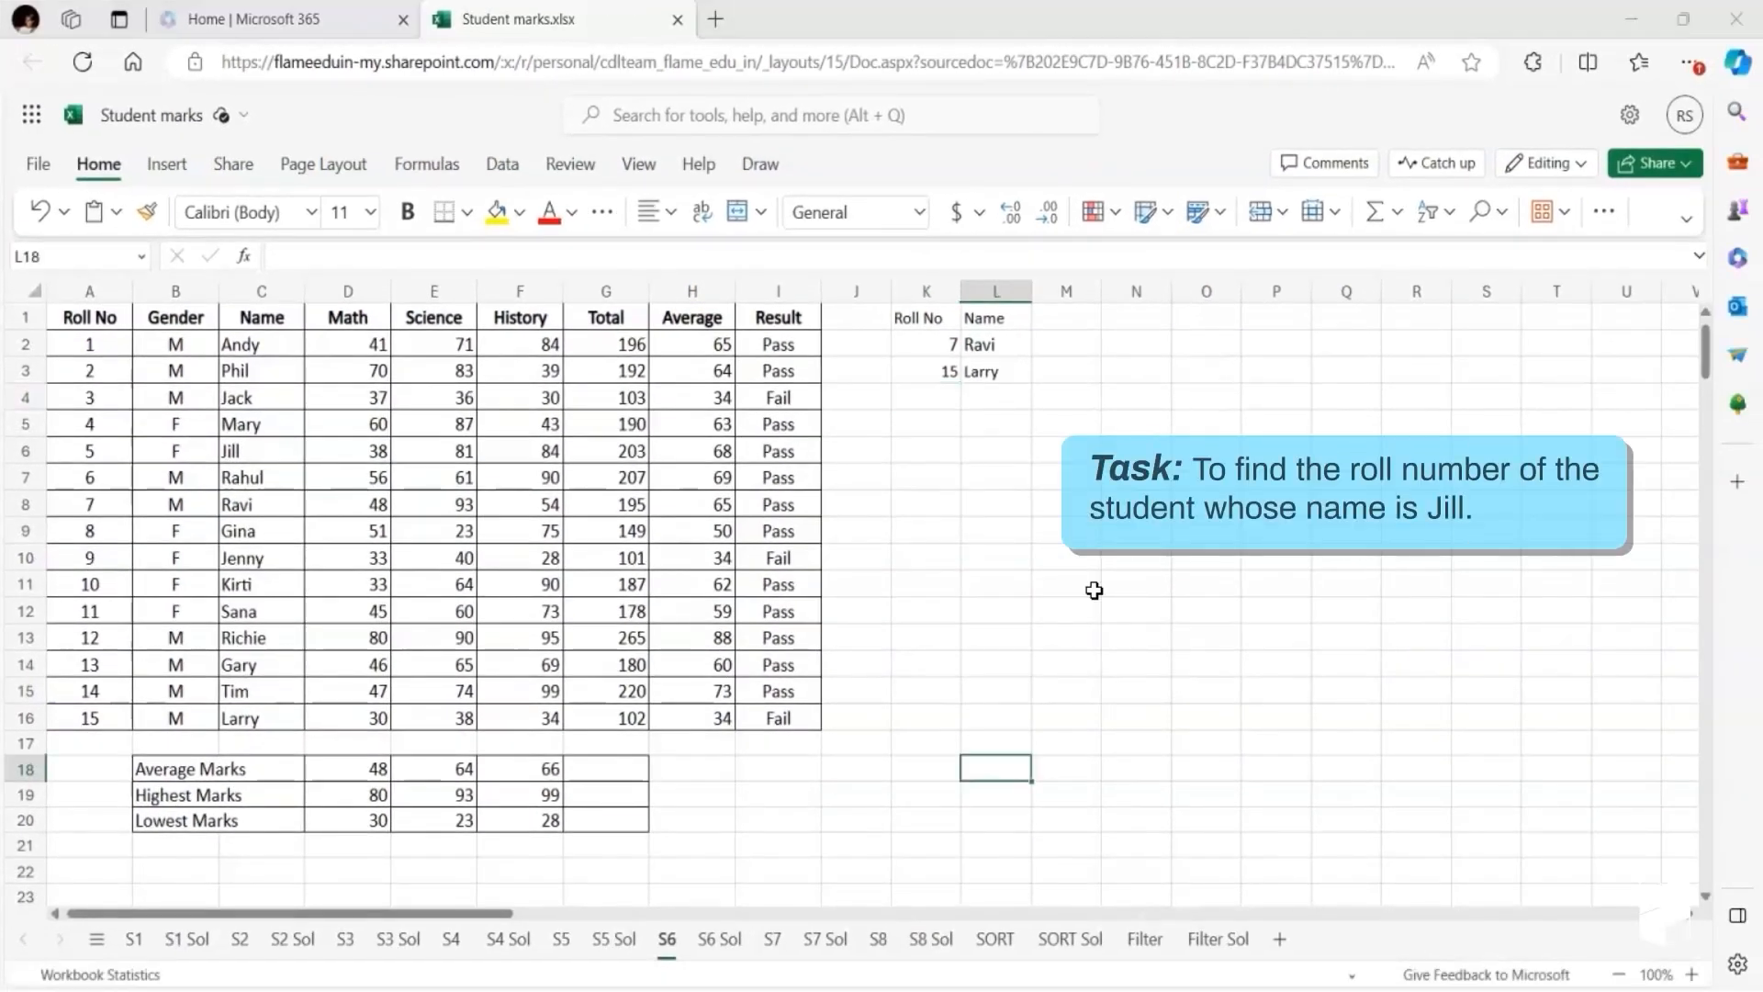
- Enter the name of the student listed in row 6 as the lookup name in cell L4
{"action": "left_click", "coordinate": [1001, 397]}
{"action": "type", "text": "Jill"}
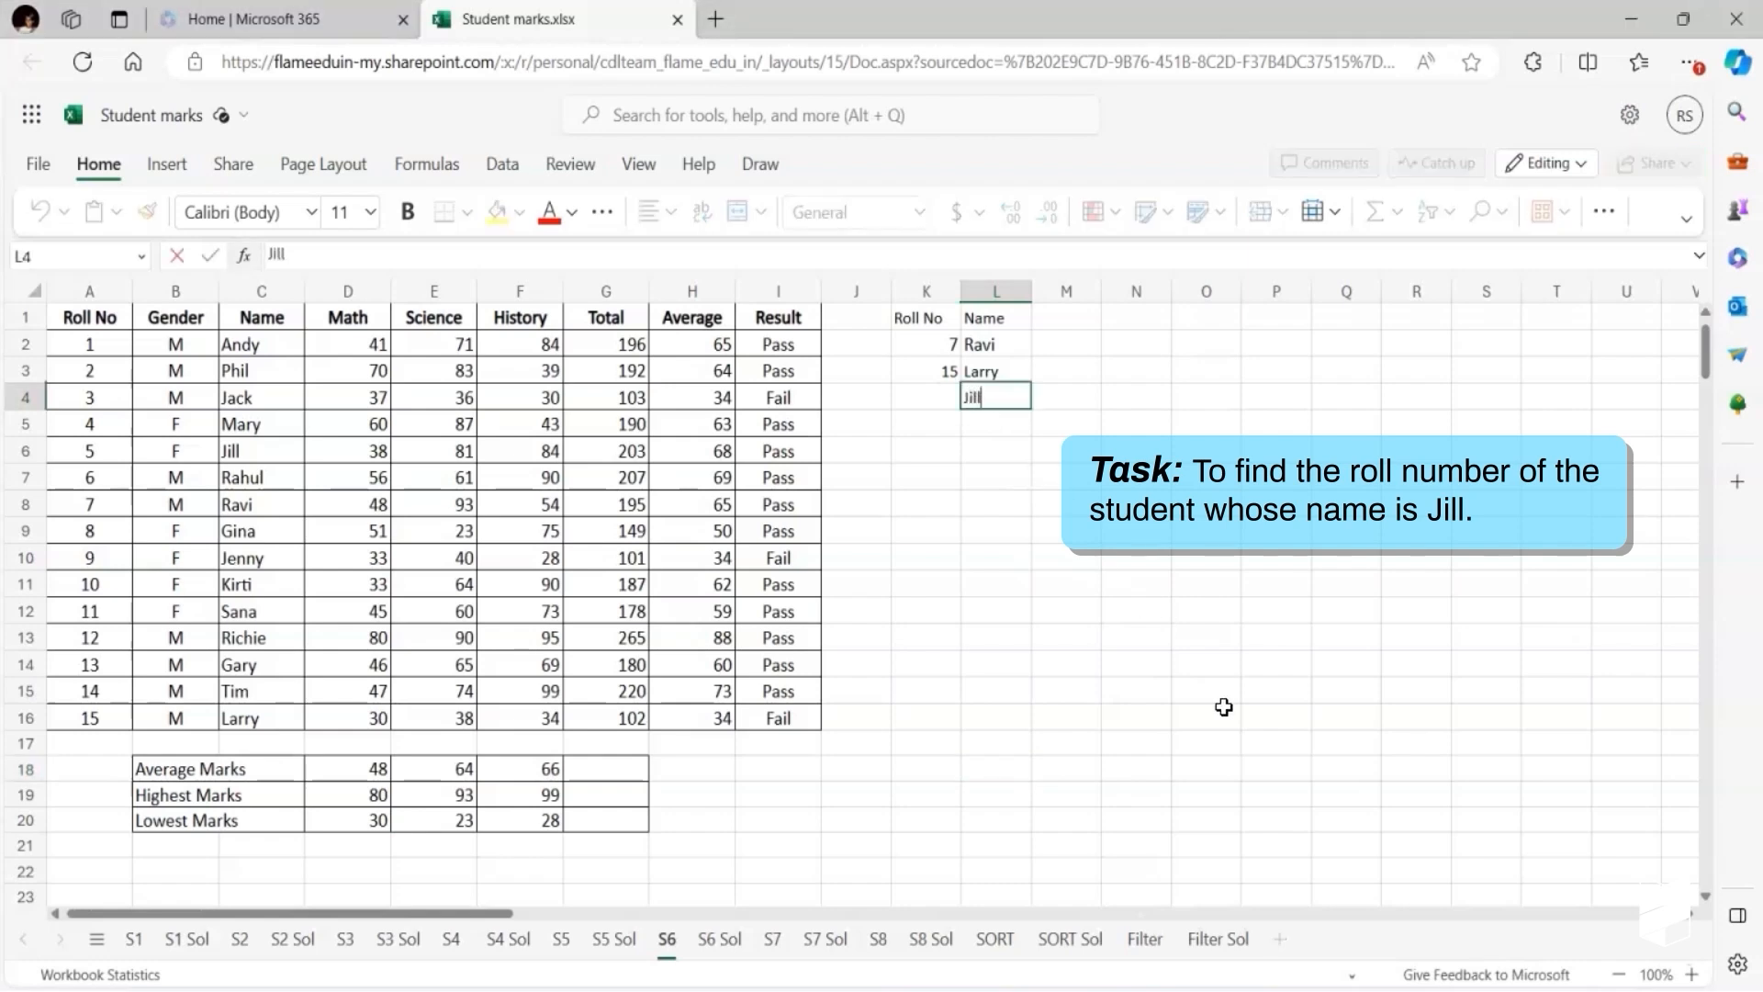
{"action": "key", "text": "Return"}
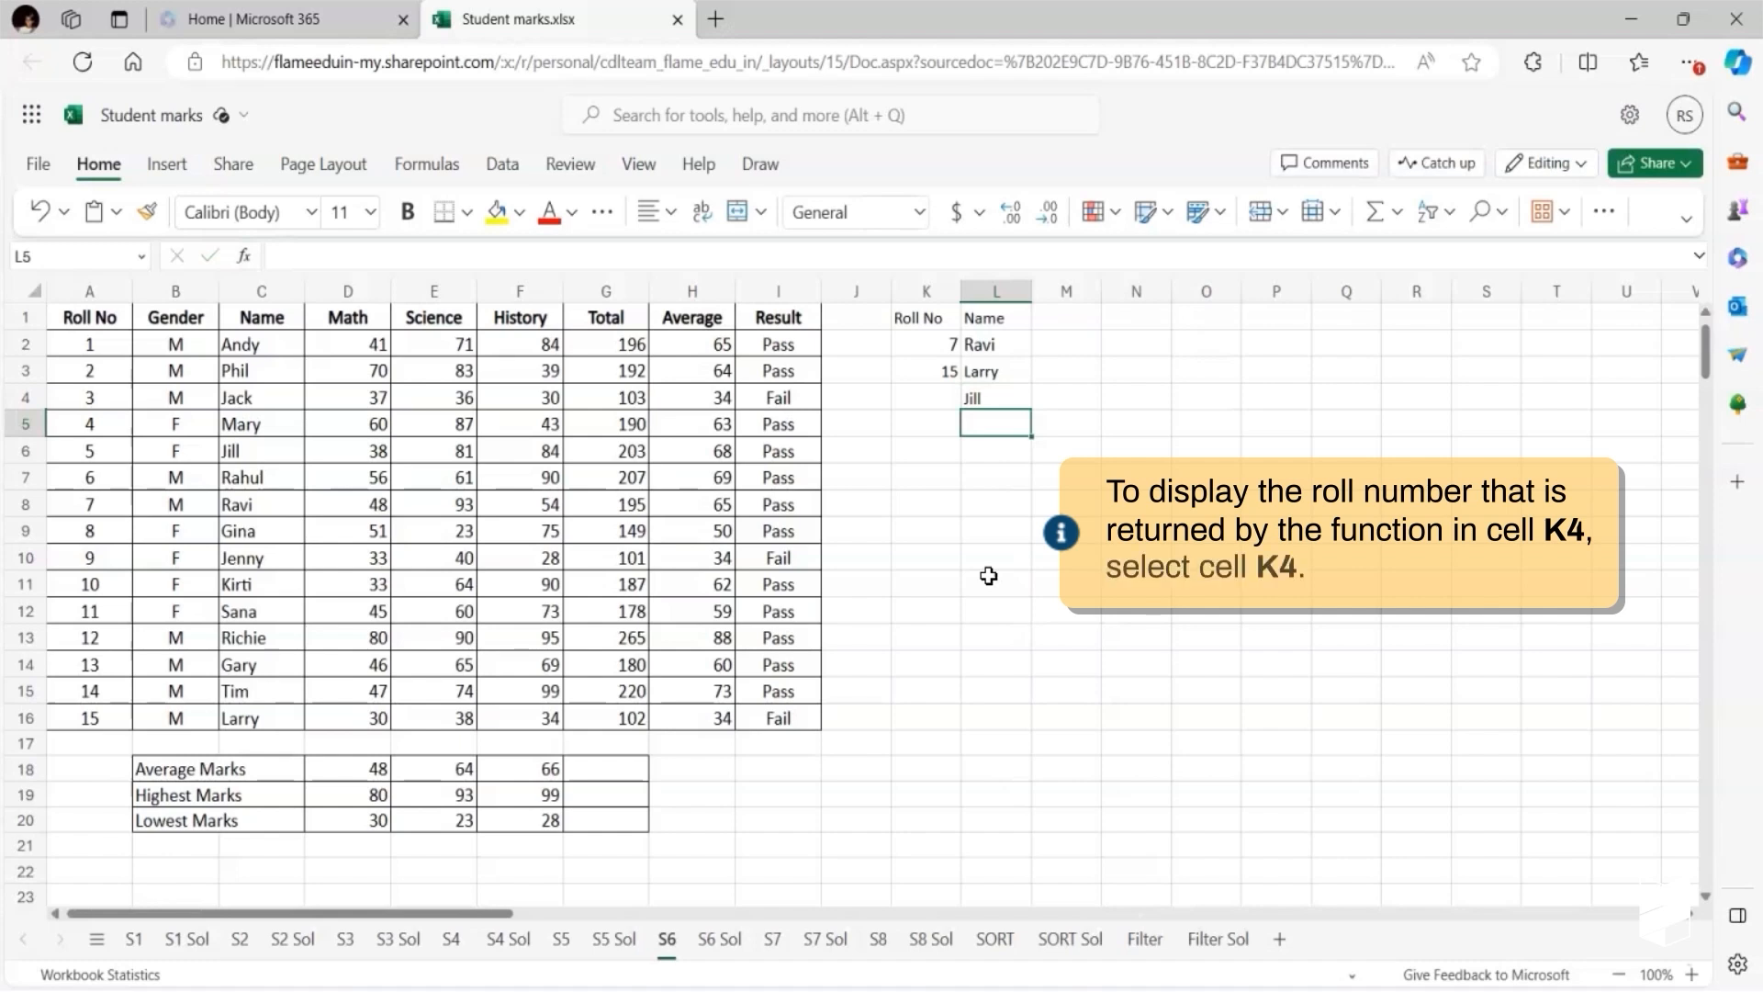
- Enter the formula =XLOOKUP(L4,C2:C16,A2:A16,"Not found") in cell K4 to return the roll number for the name in L4
{"action": "left_click", "coordinate": [902, 397]}
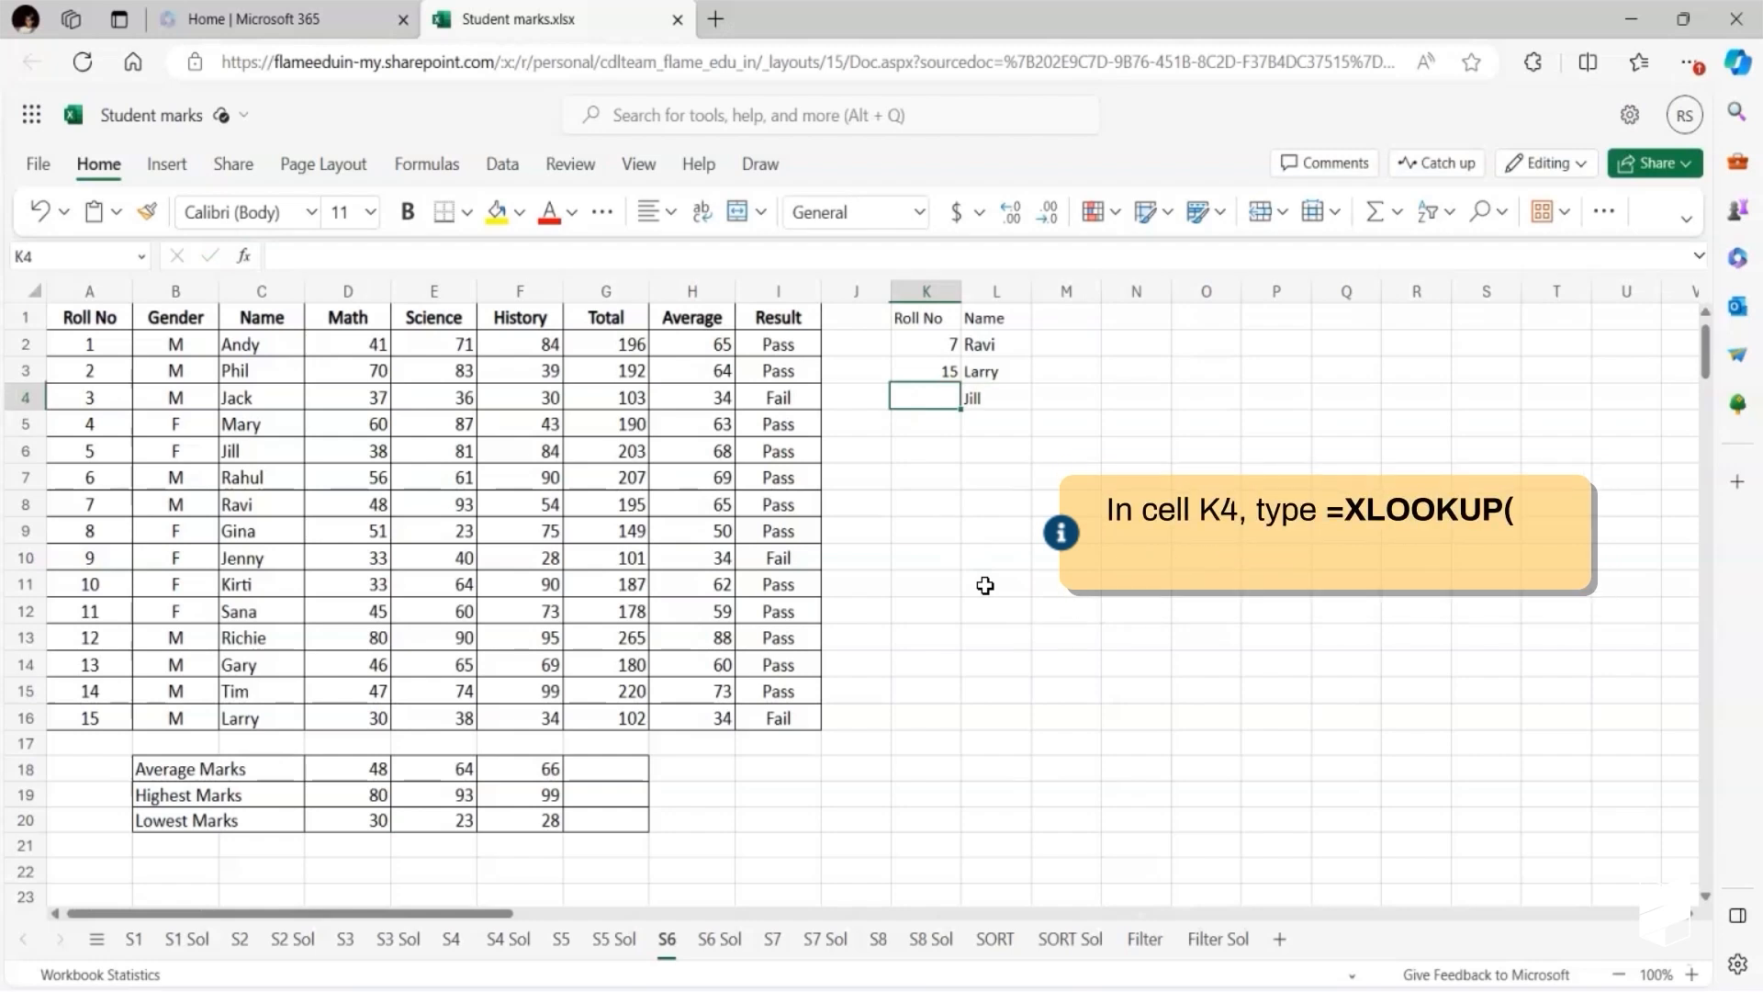
{"action": "type", "text": "=X"}
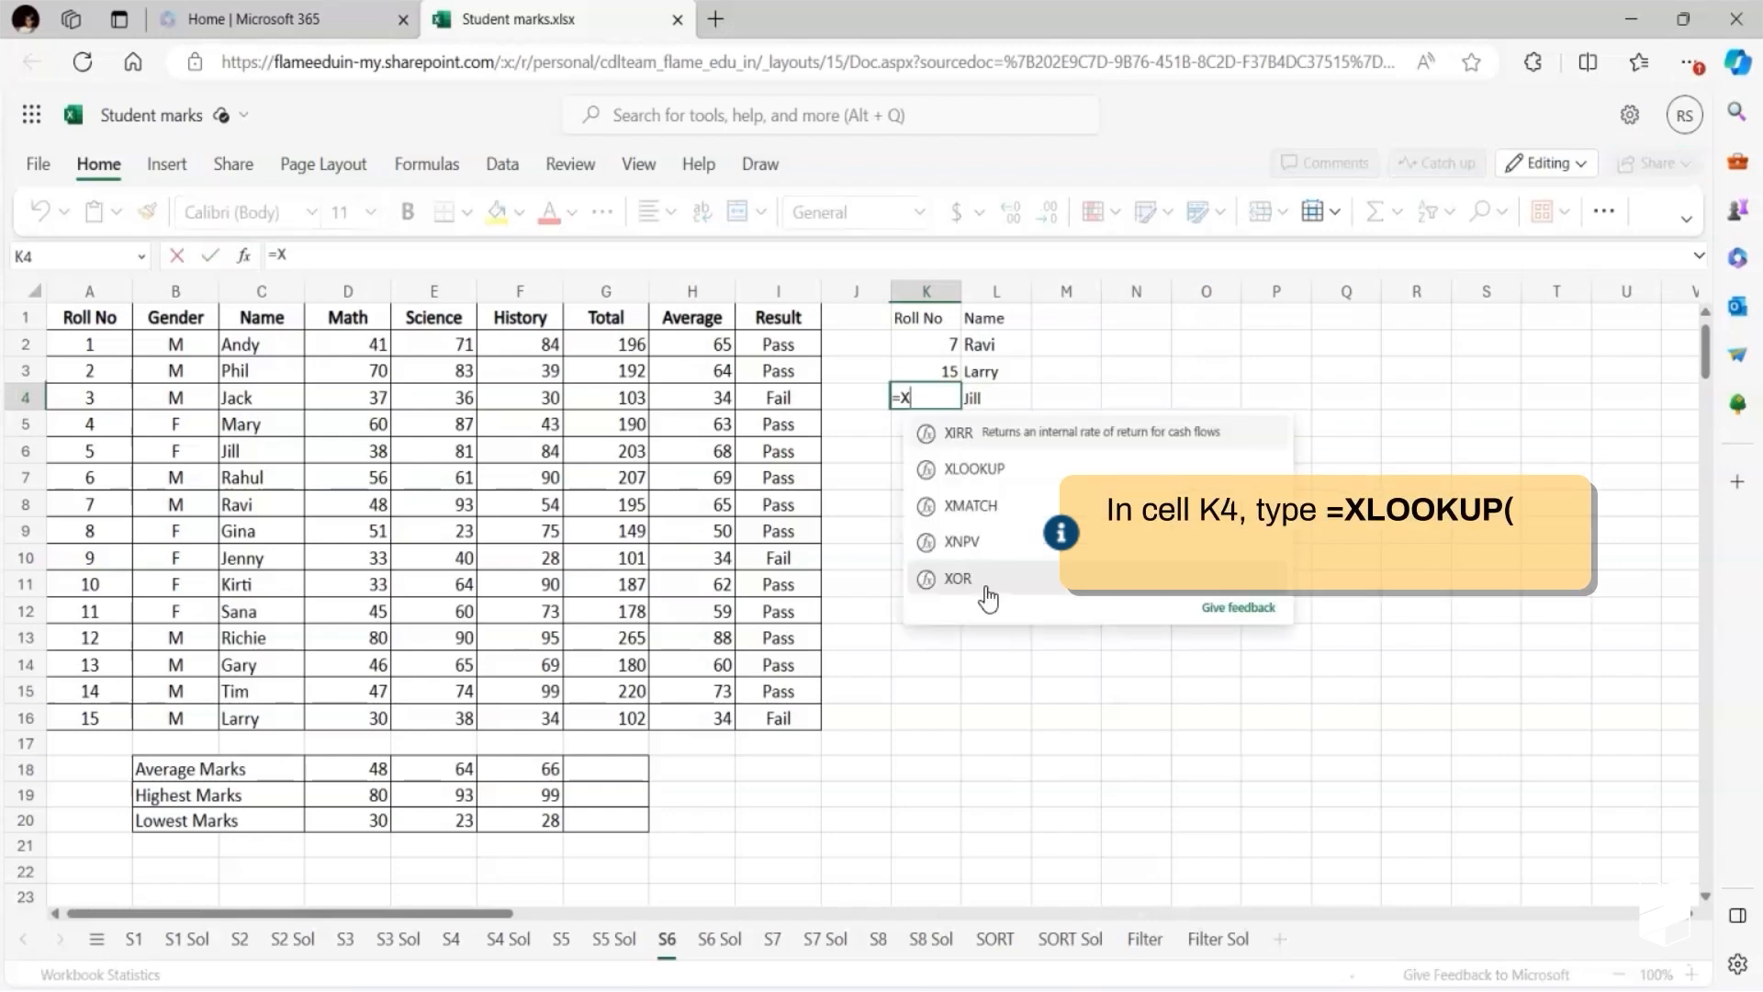
{"action": "type", "text": "LOOKUP("}
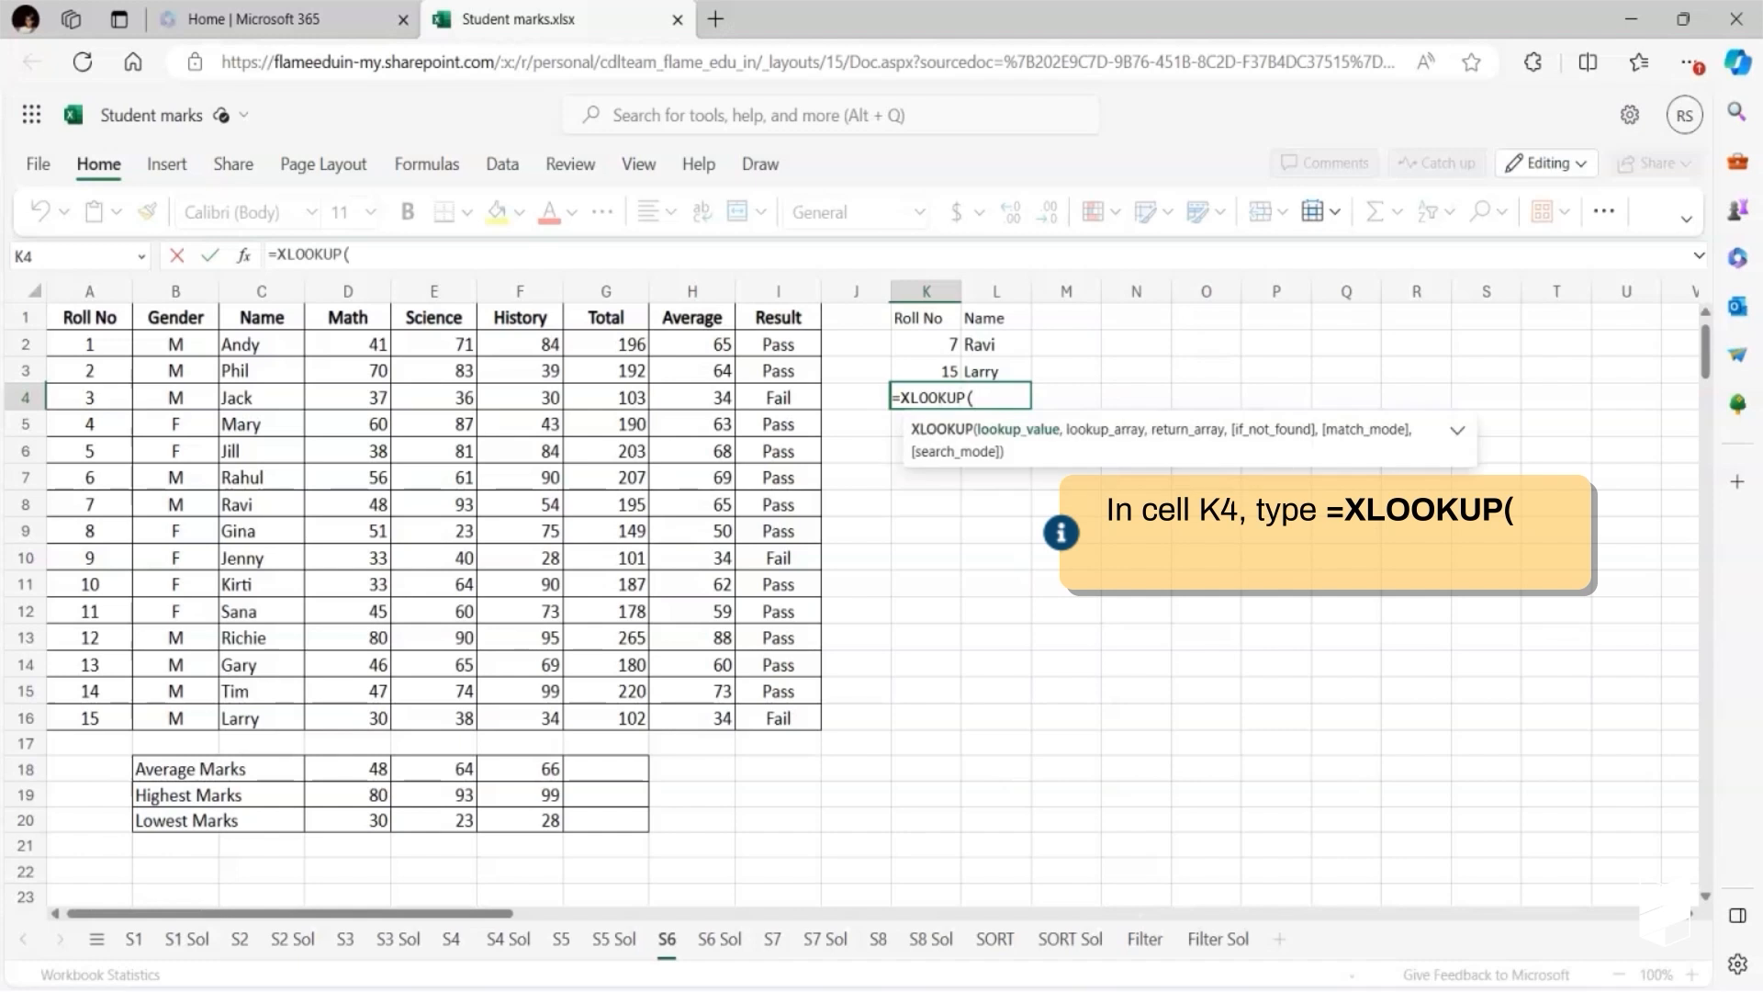
{"action": "type", "text": "L4"}
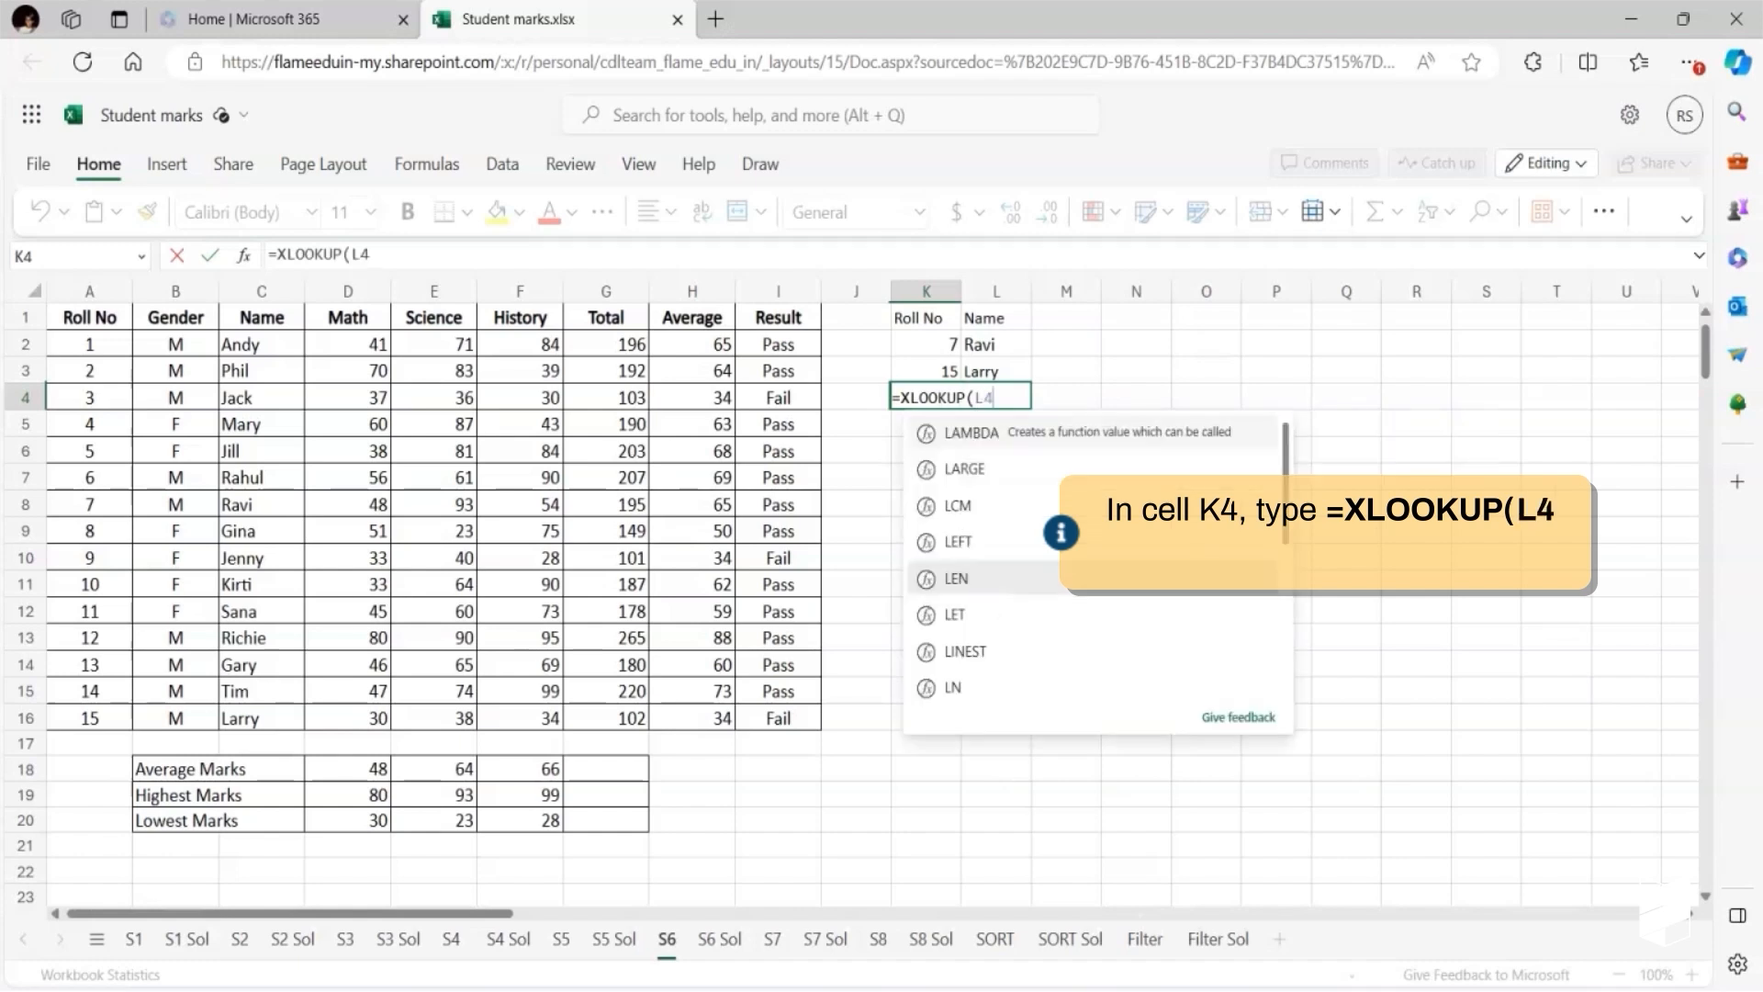
{"action": "type", "text": ","}
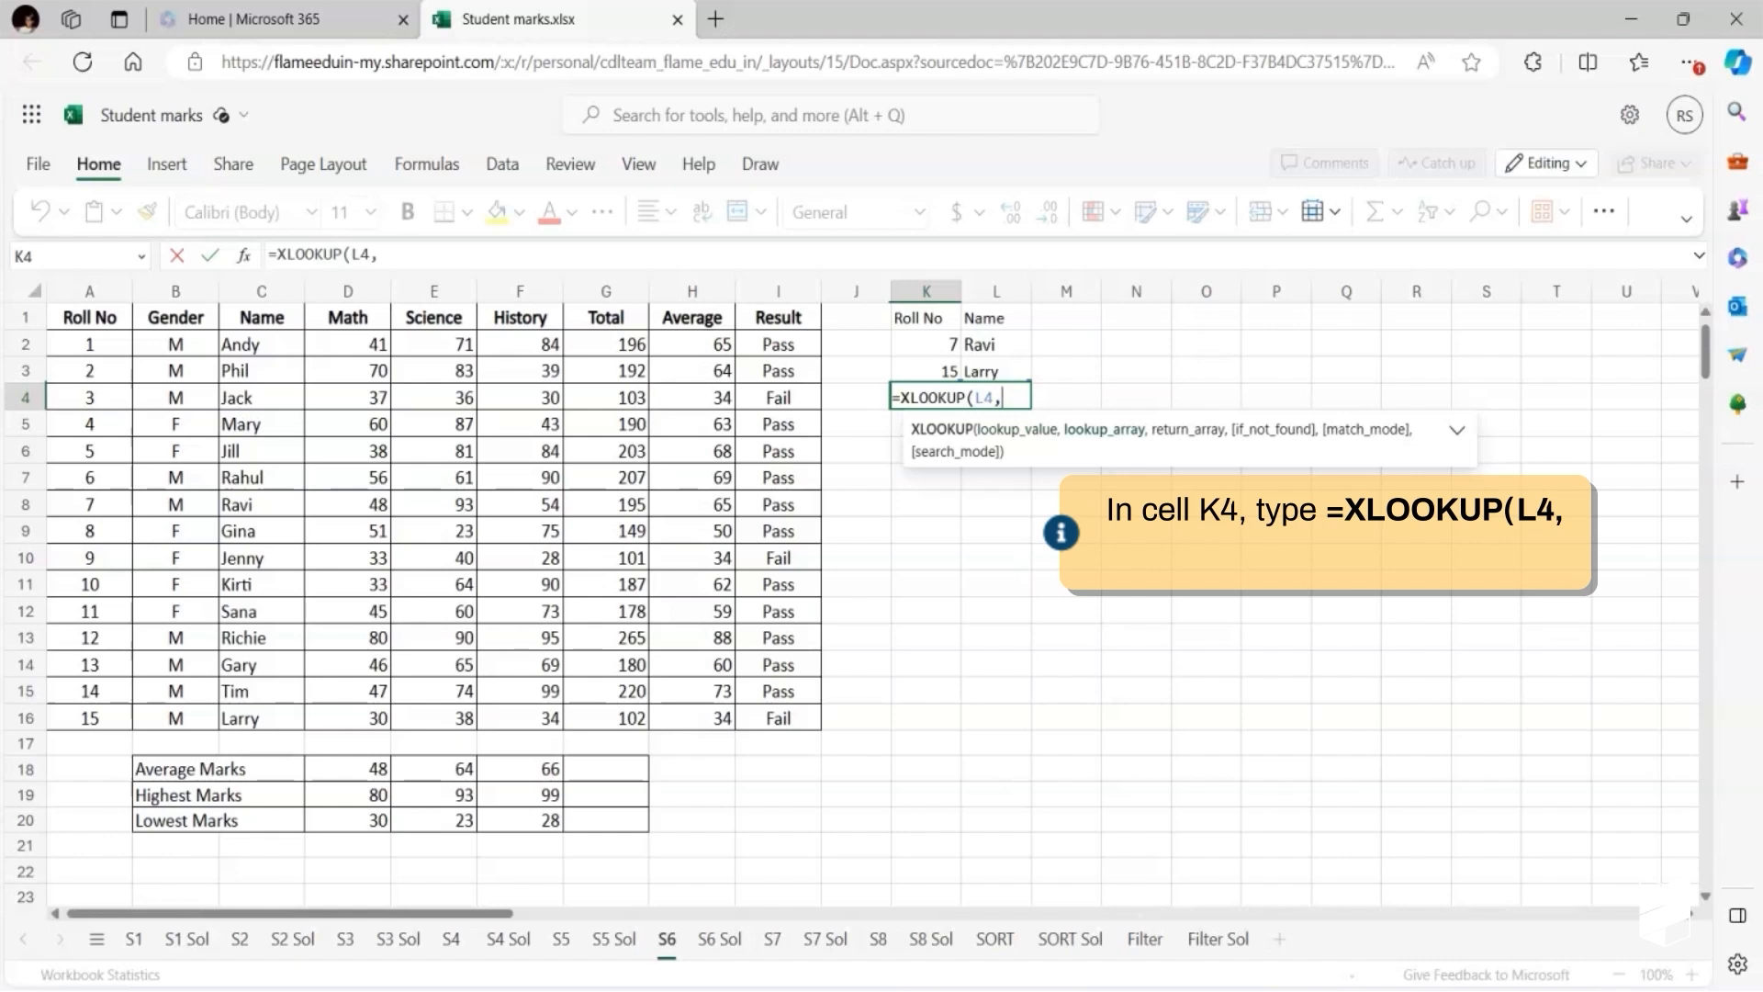
{"action": "left_click_drag", "start_coordinate": [283, 352], "coordinate": [266, 721]}
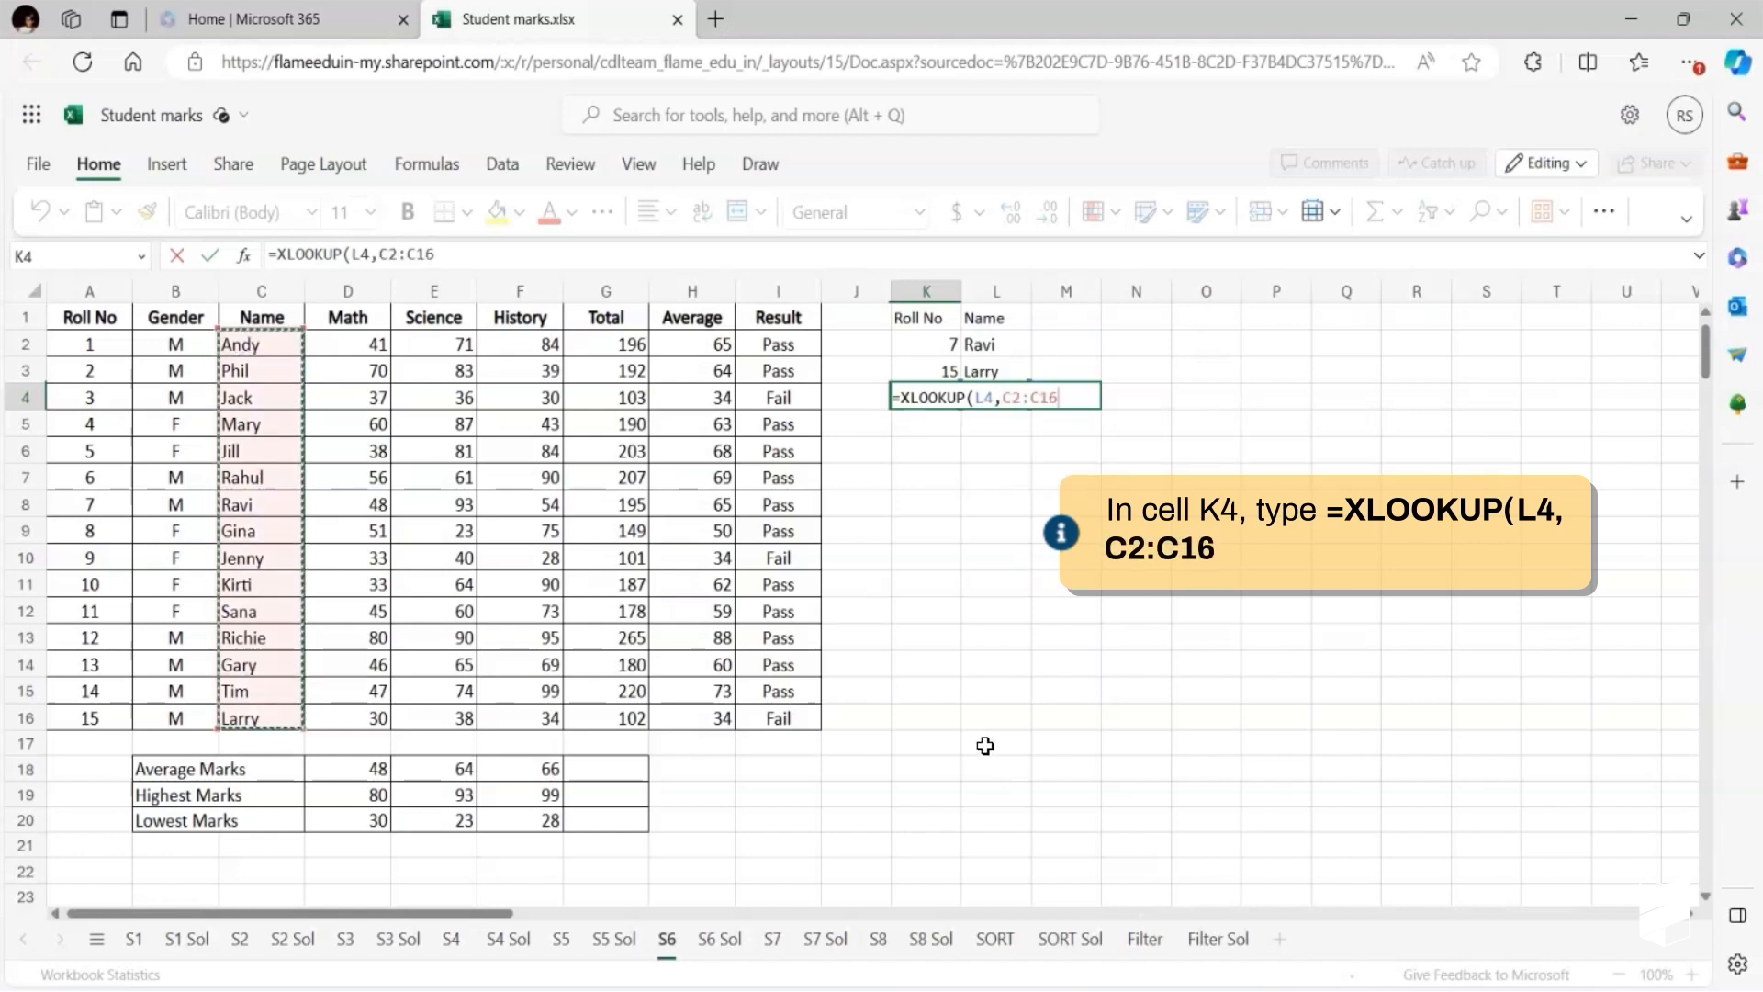
{"action": "type", "text": ","}
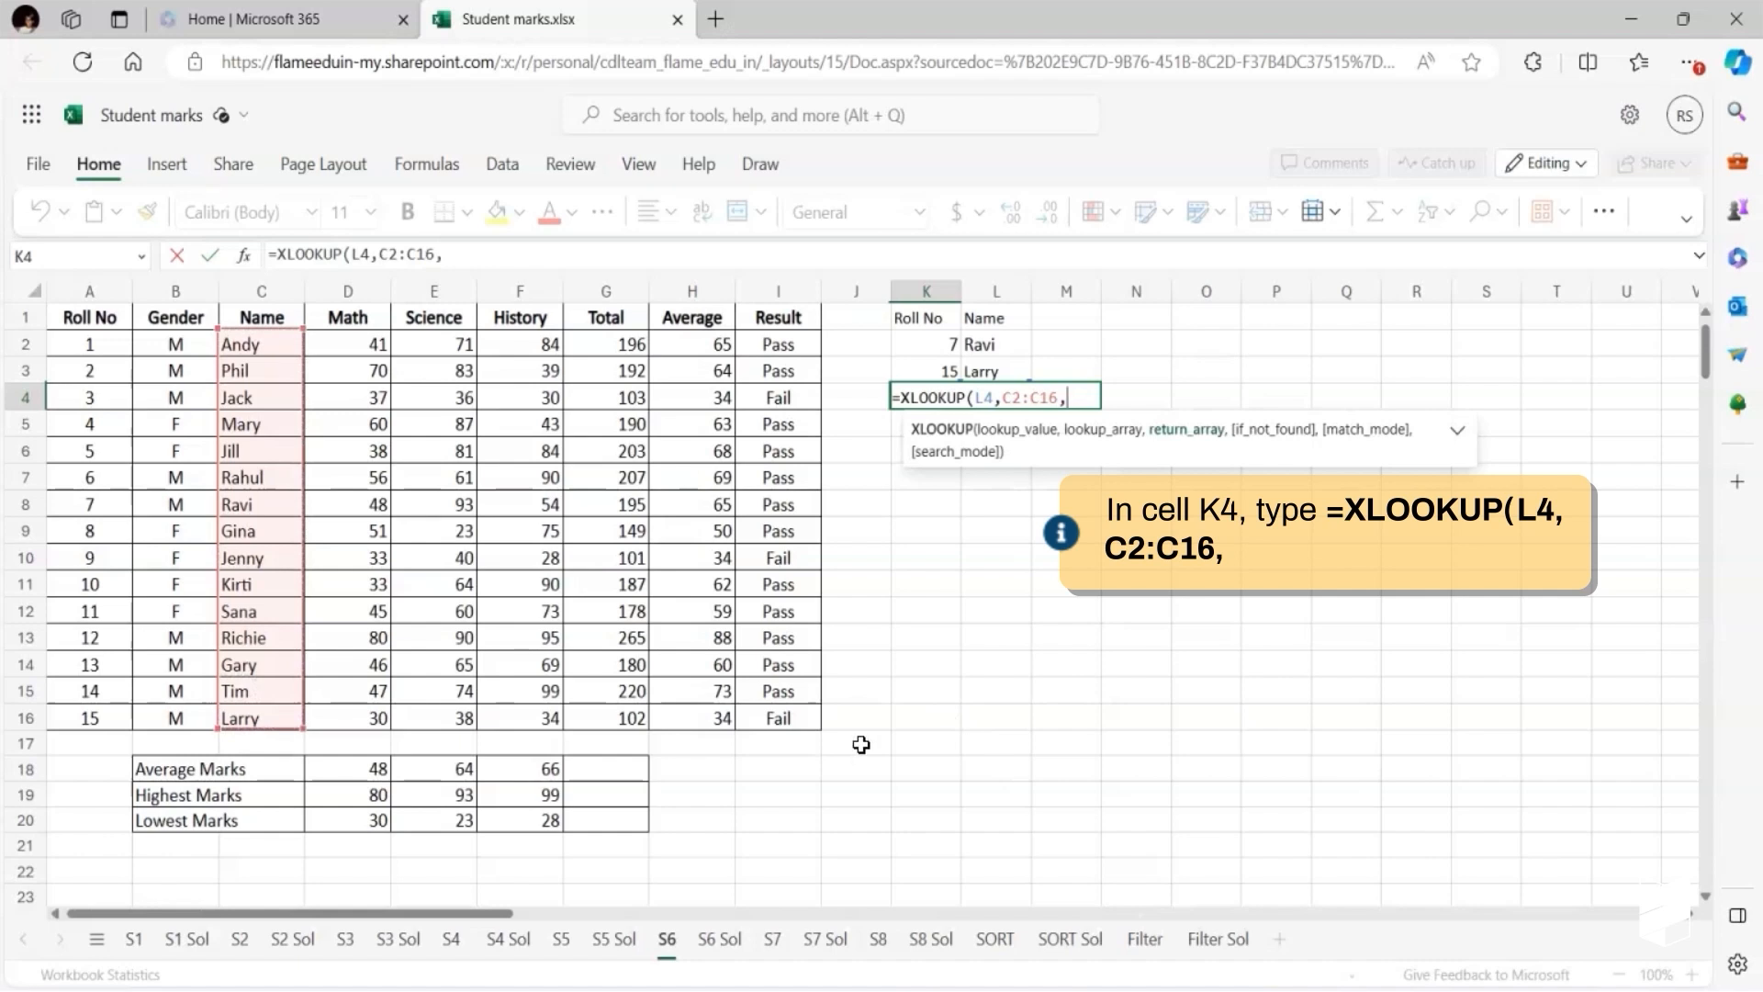
{"action": "left_click_drag", "start_coordinate": [92, 342], "coordinate": [103, 721]}
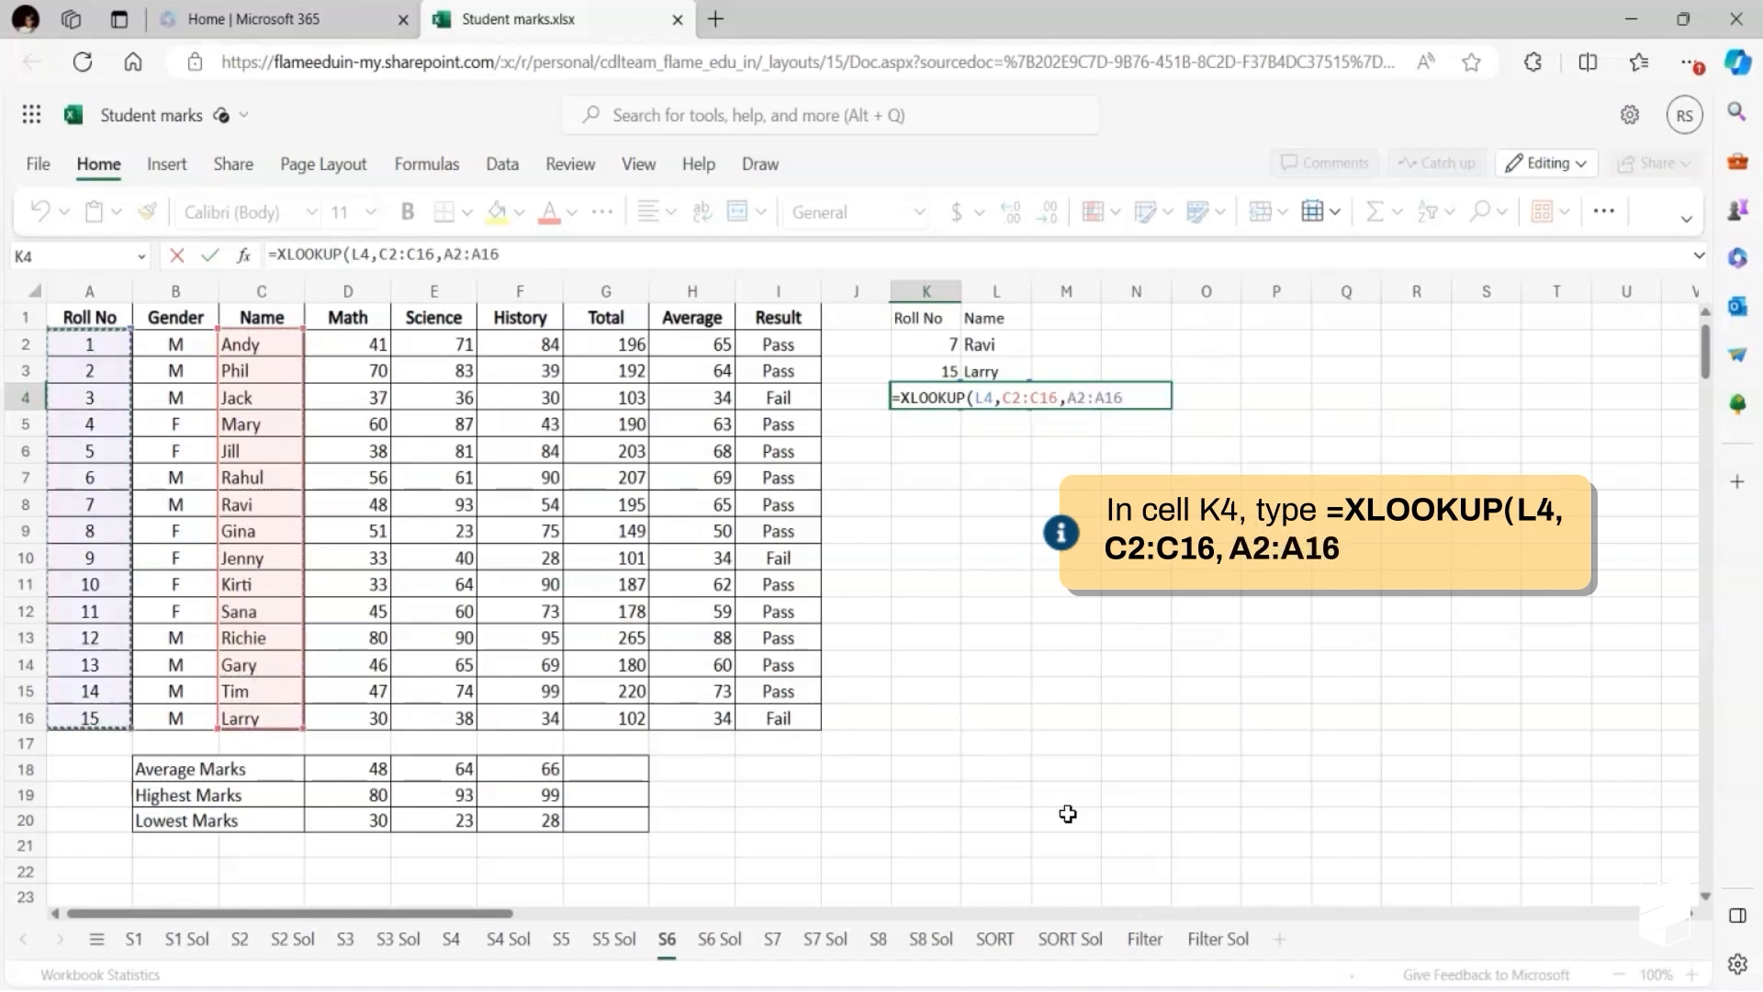
{"action": "type", "text": ","}
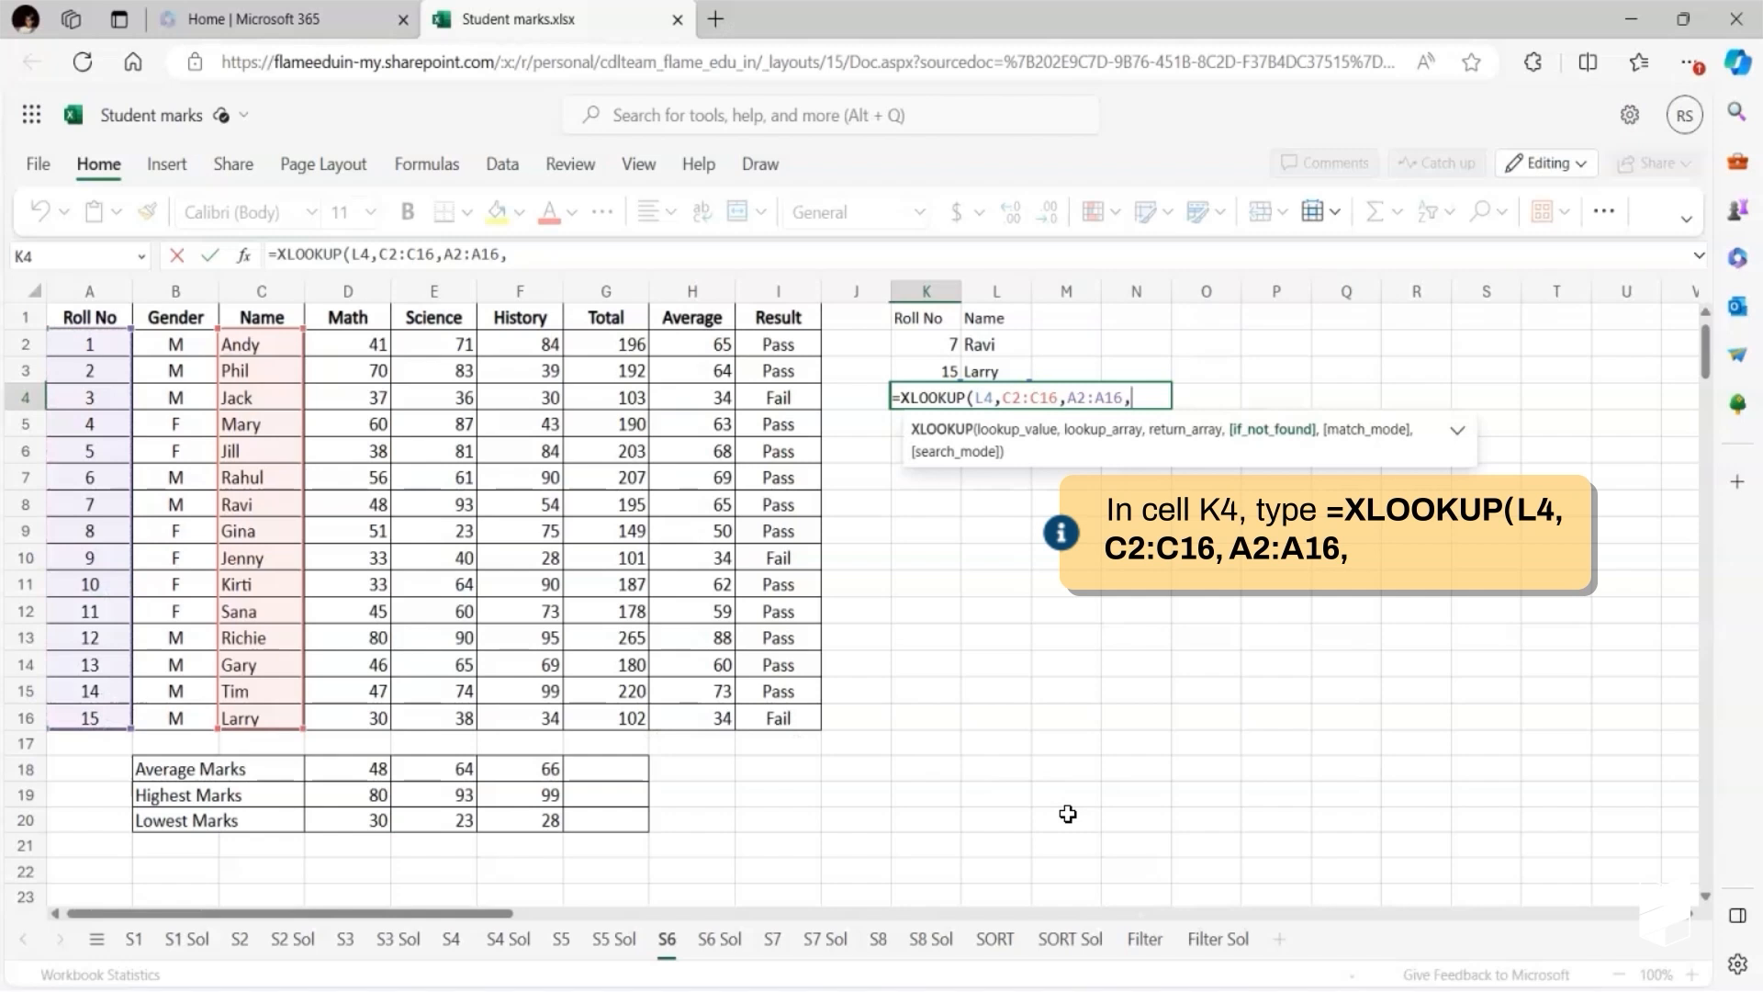
{"action": "type", "text": "\"Not found\""}
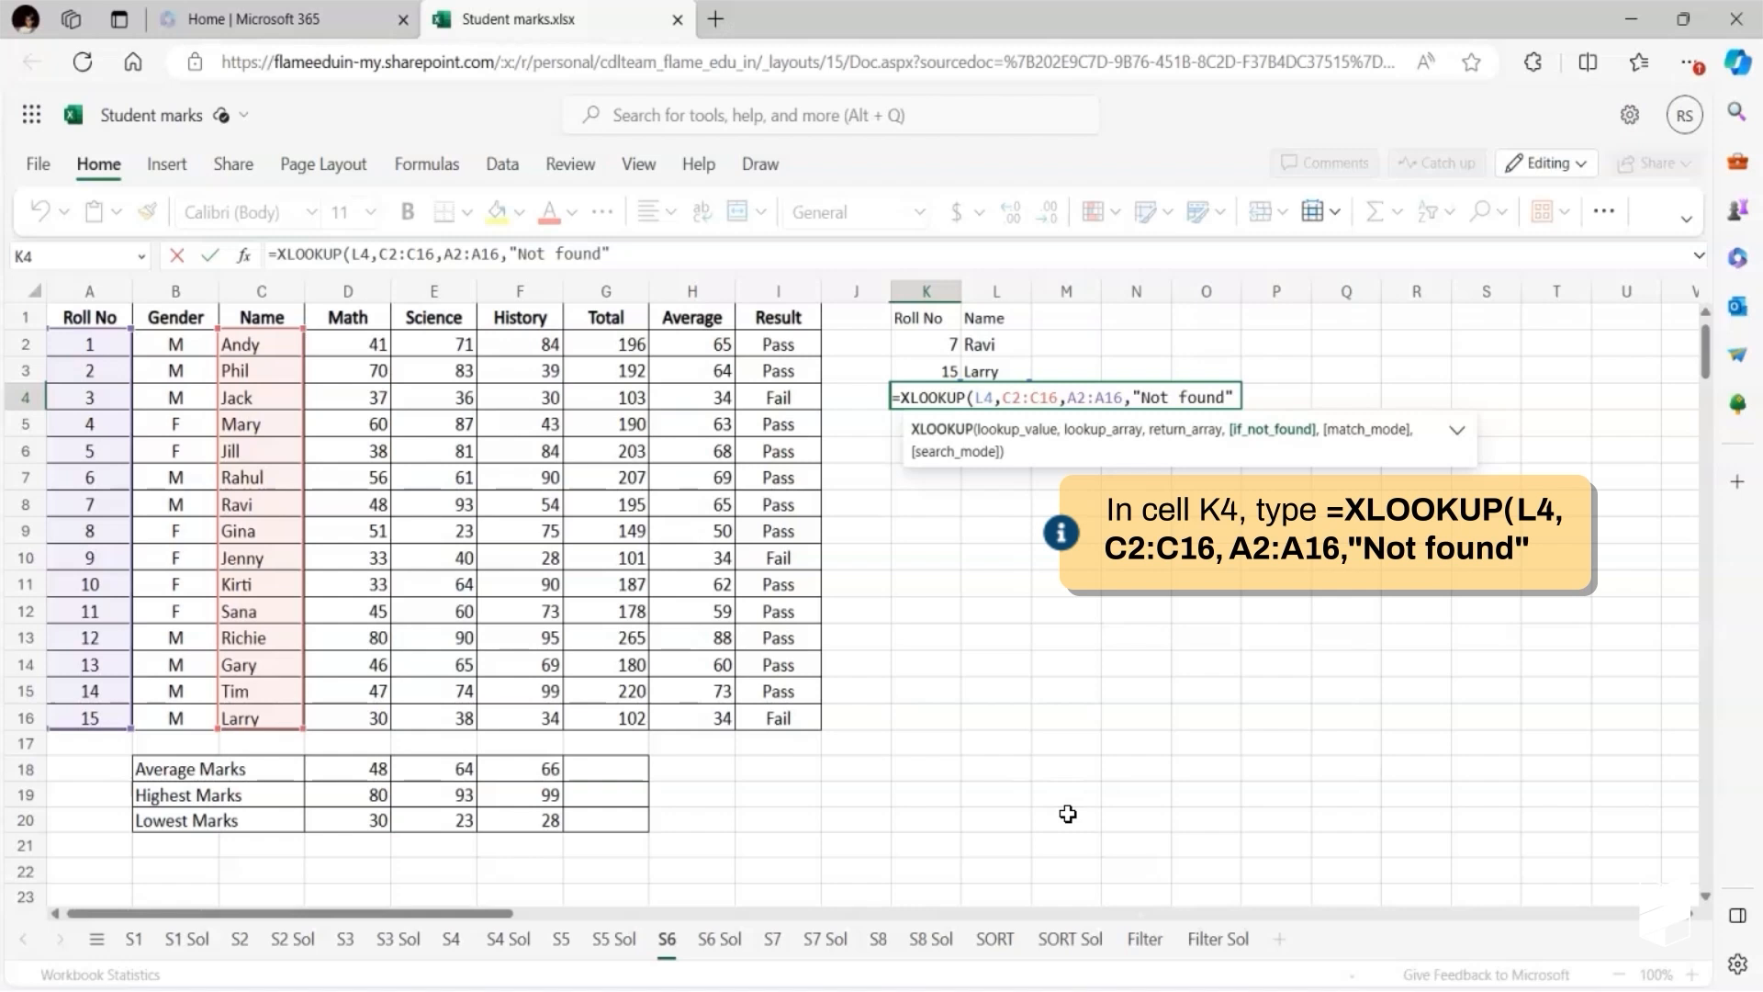
{"action": "type", "text": ")"}
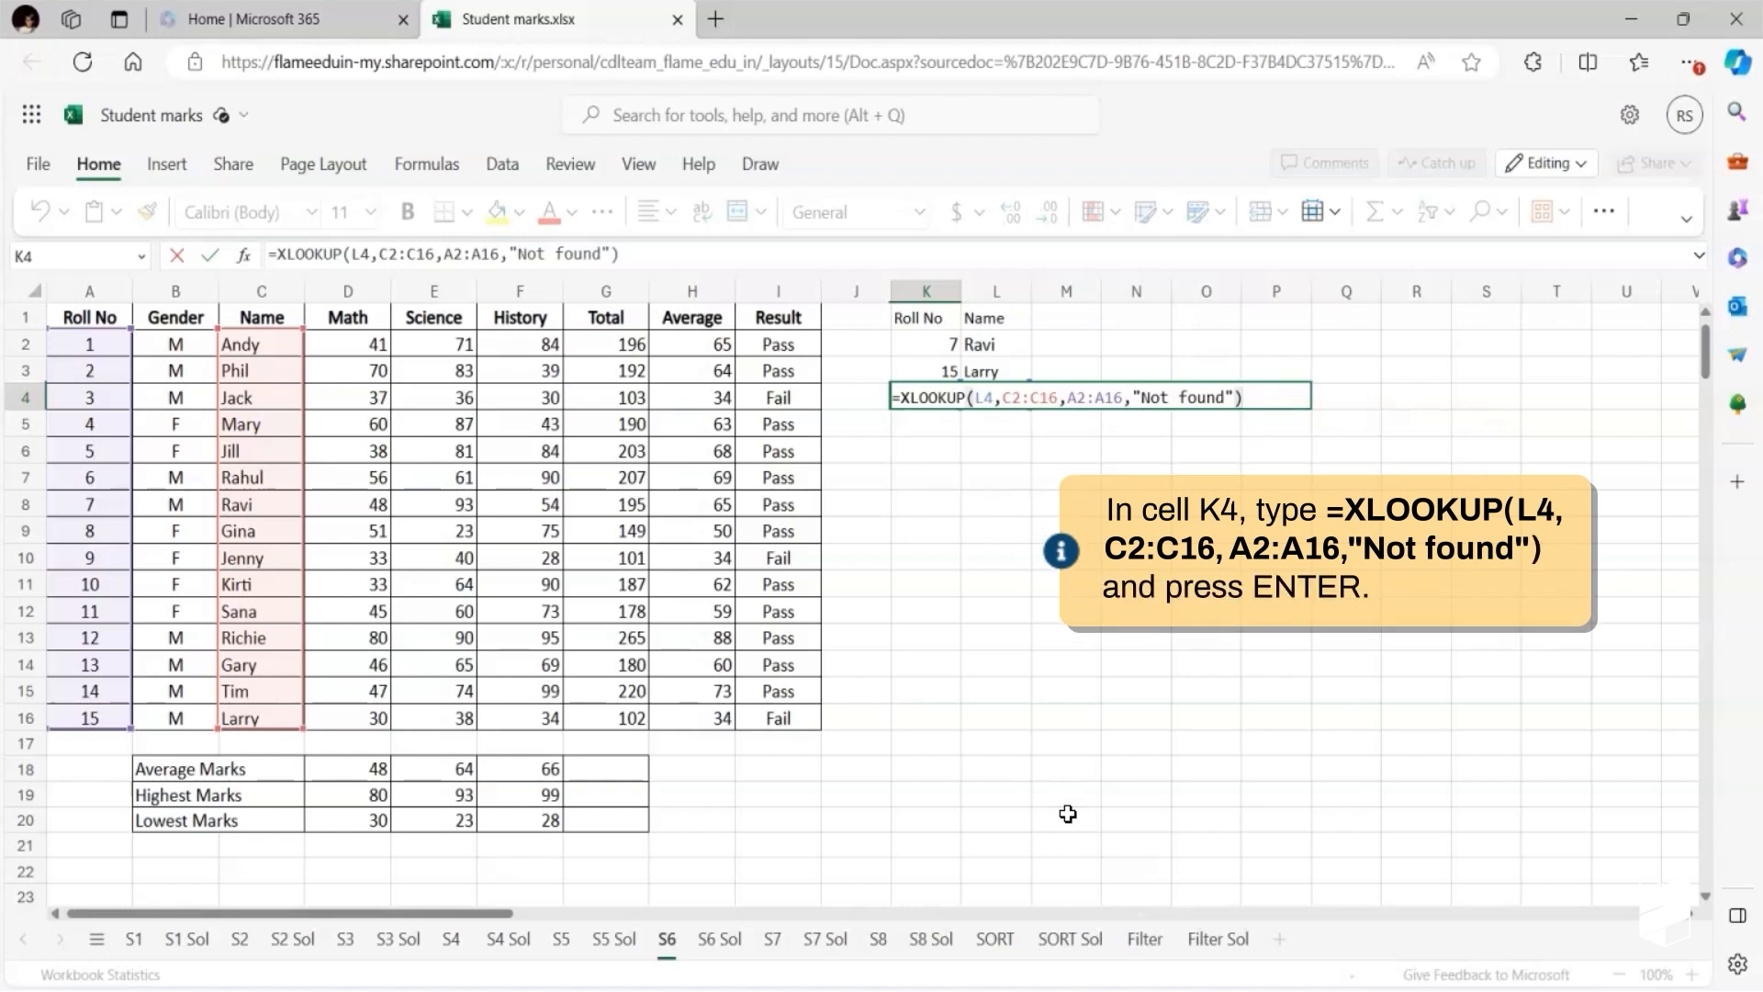
{"action": "key", "text": "Return"}
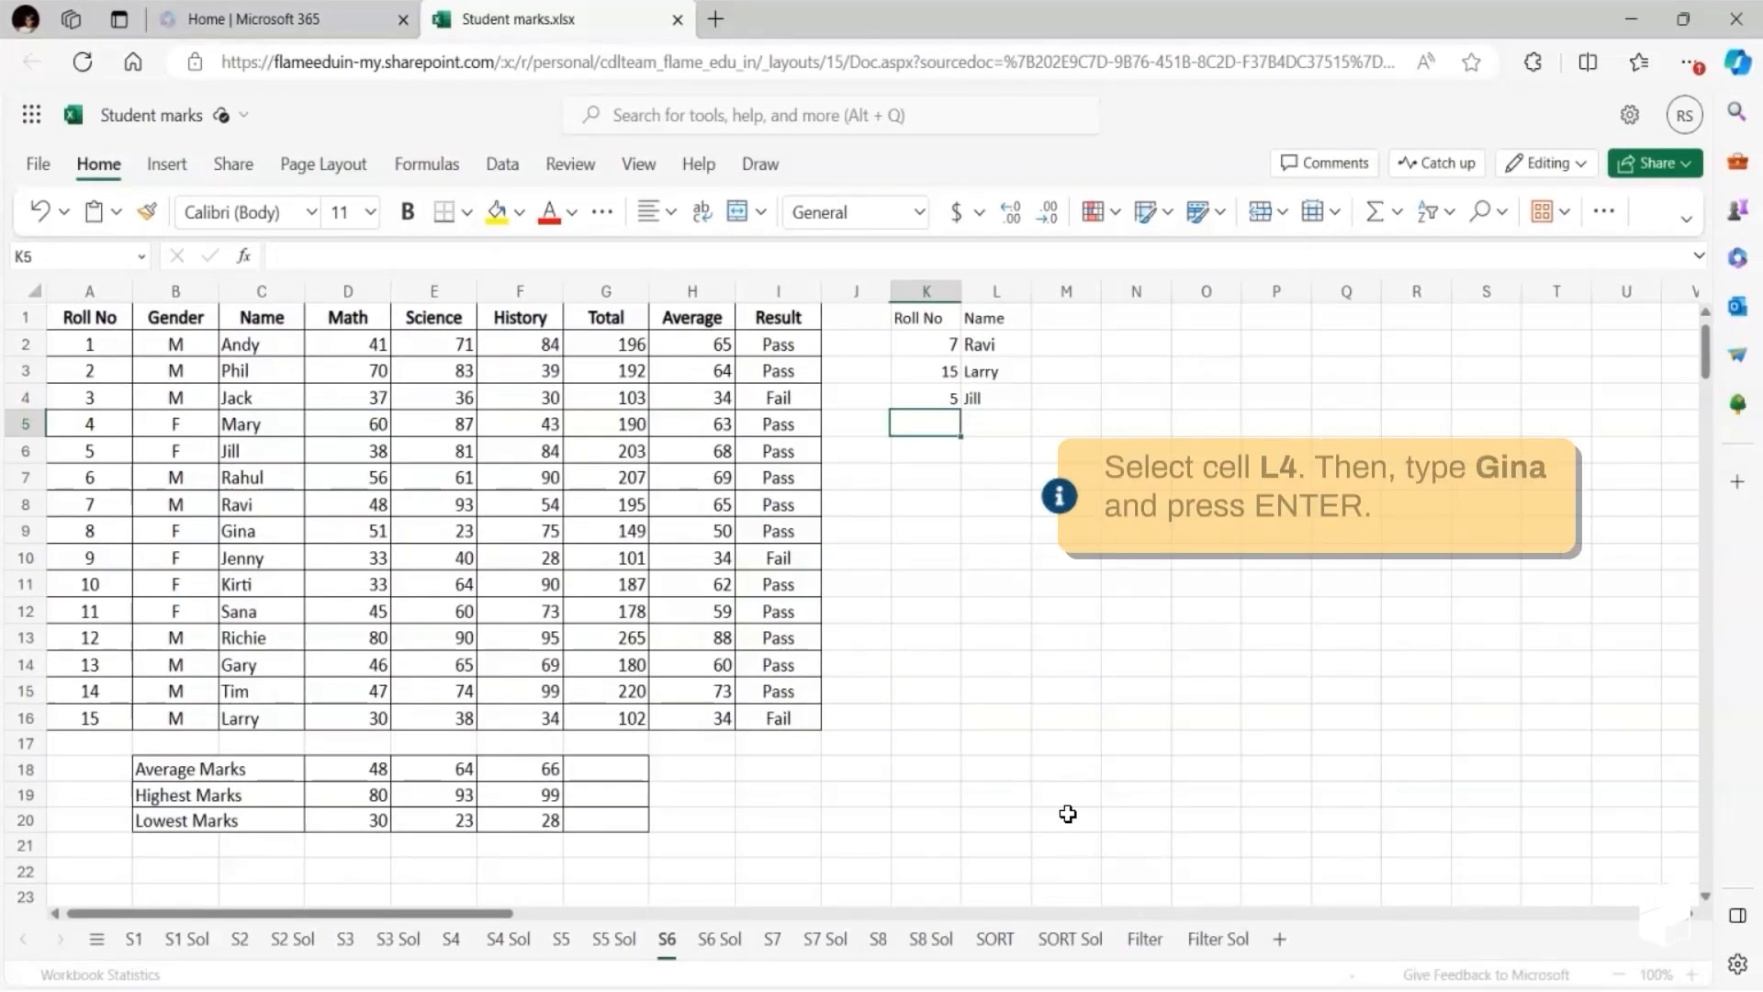
- Replace the lookup name in cell L4 with the name of the student listed in row 9
{"action": "left_click", "coordinate": [1010, 406]}
{"action": "type", "text": "Gina"}
{"action": "key", "text": "Return"}
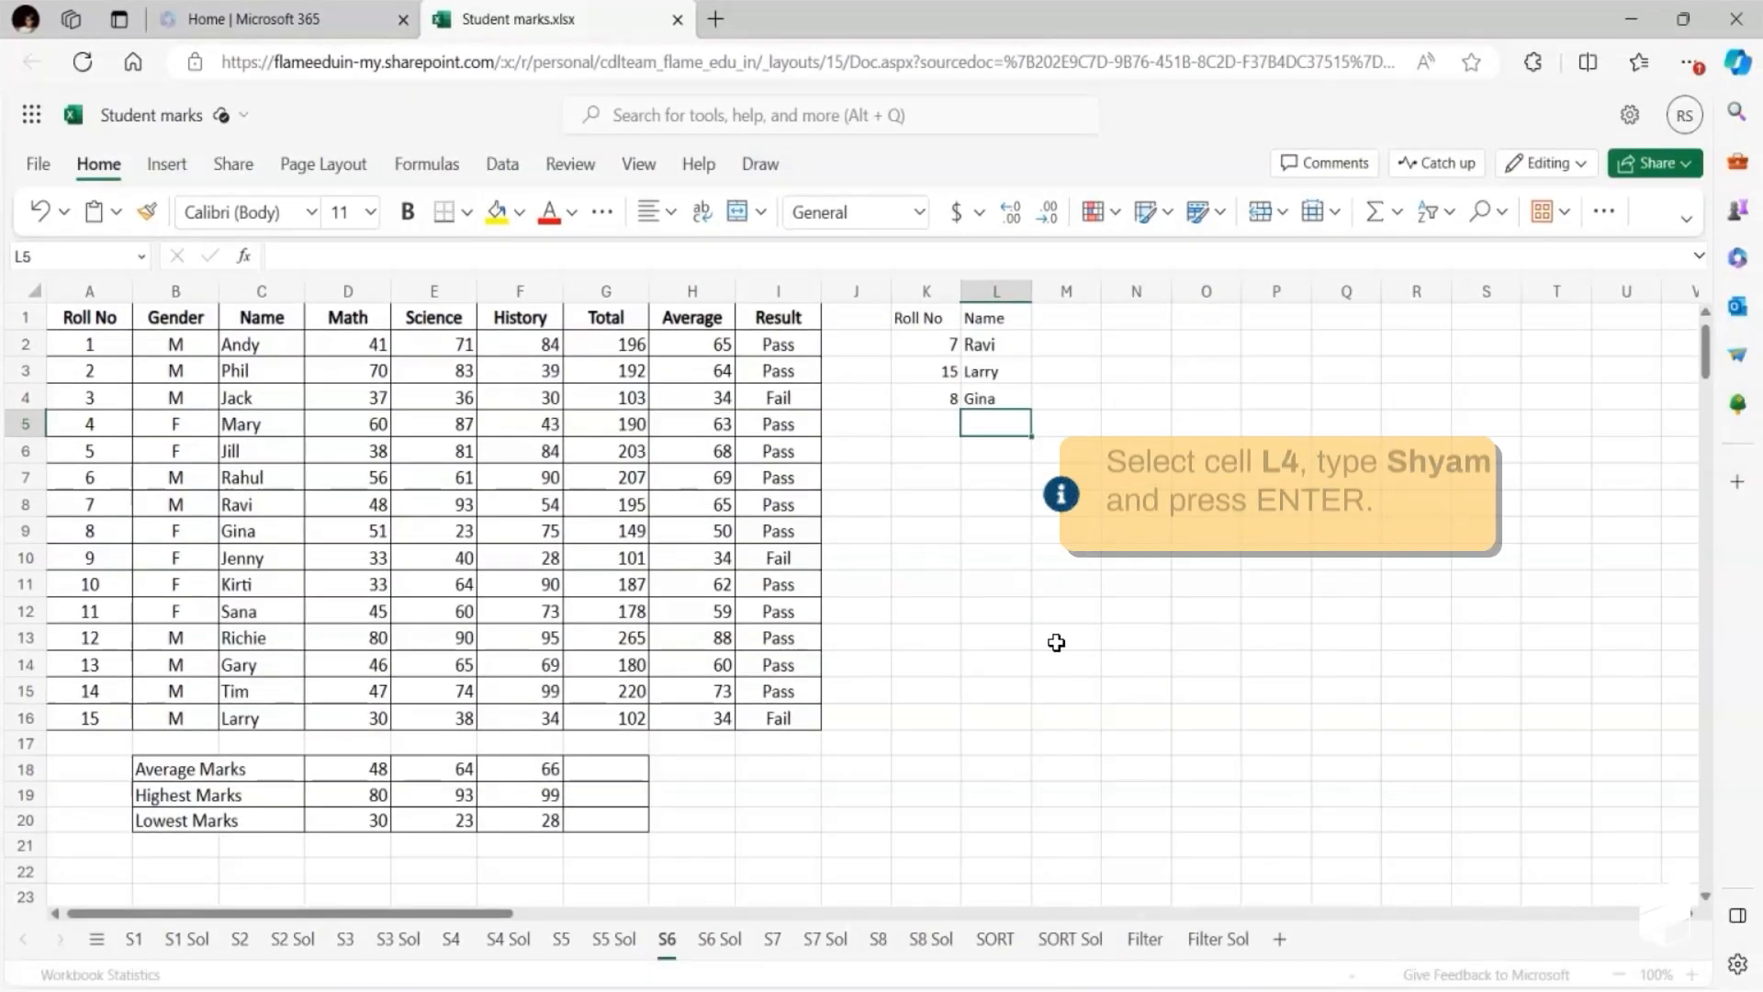
- Replace the lookup name in cell L4 with a name missing from the student list to test the formula's not-found result
{"action": "left_click", "coordinate": [1011, 395]}
{"action": "type", "text": "Shyam"}
{"action": "key", "text": "Return"}
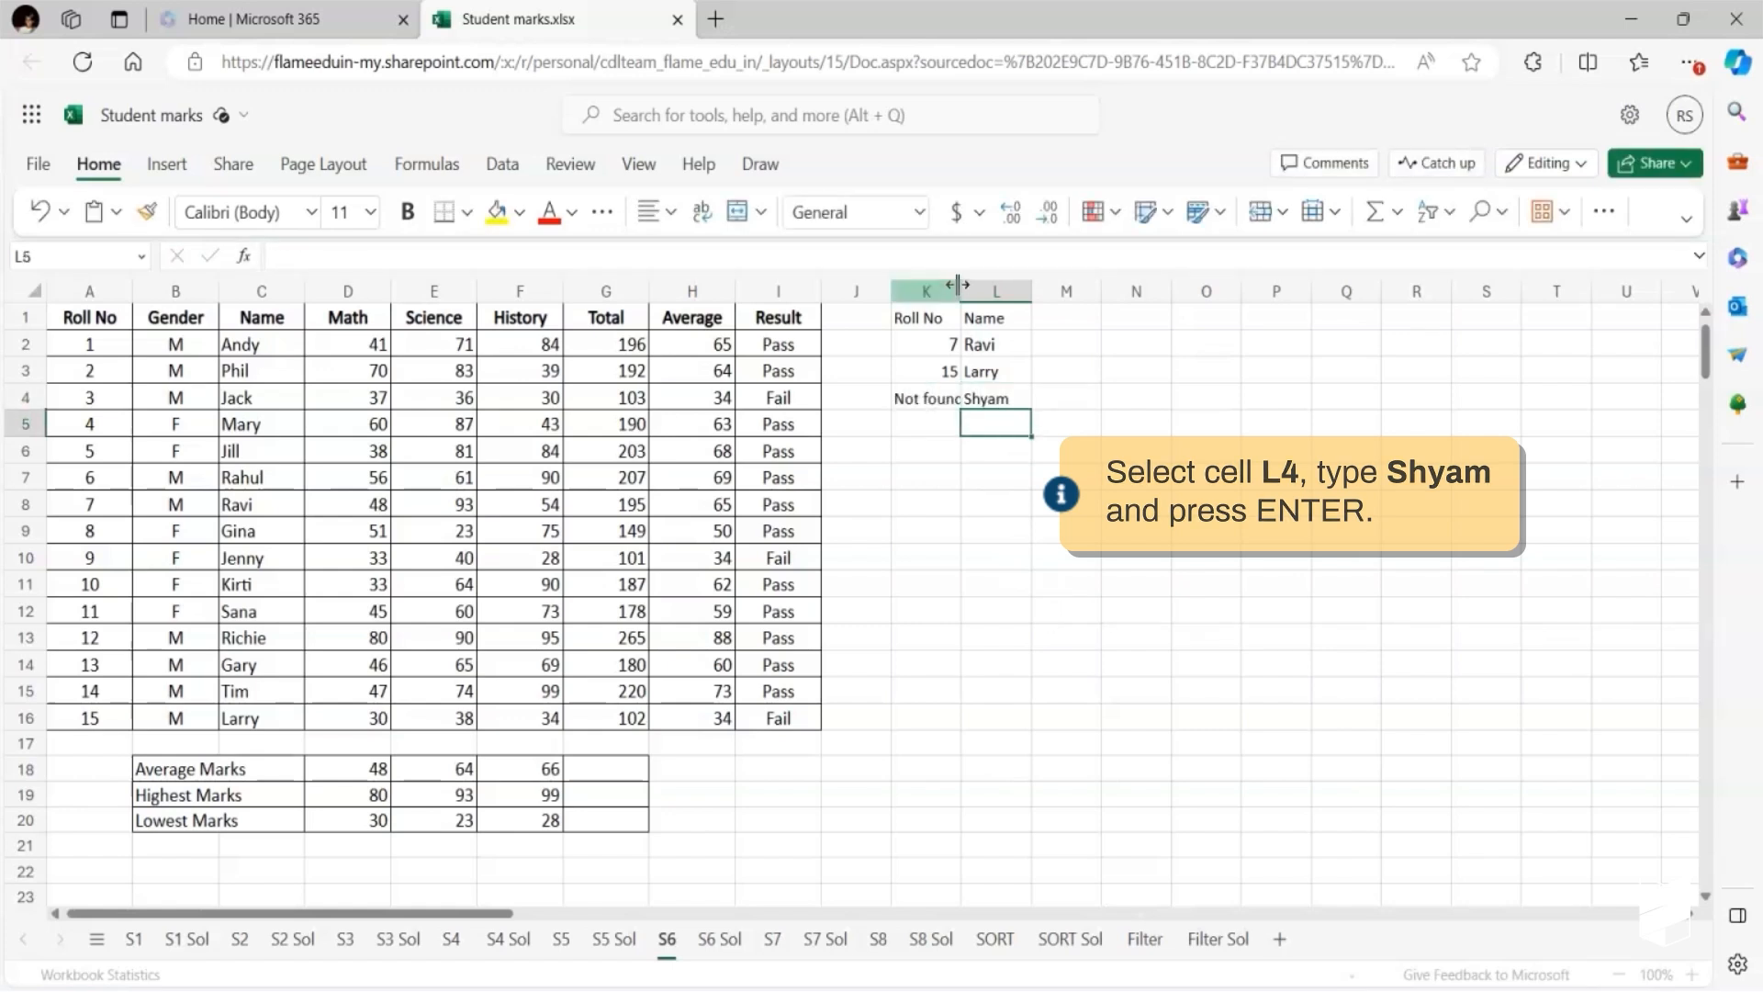